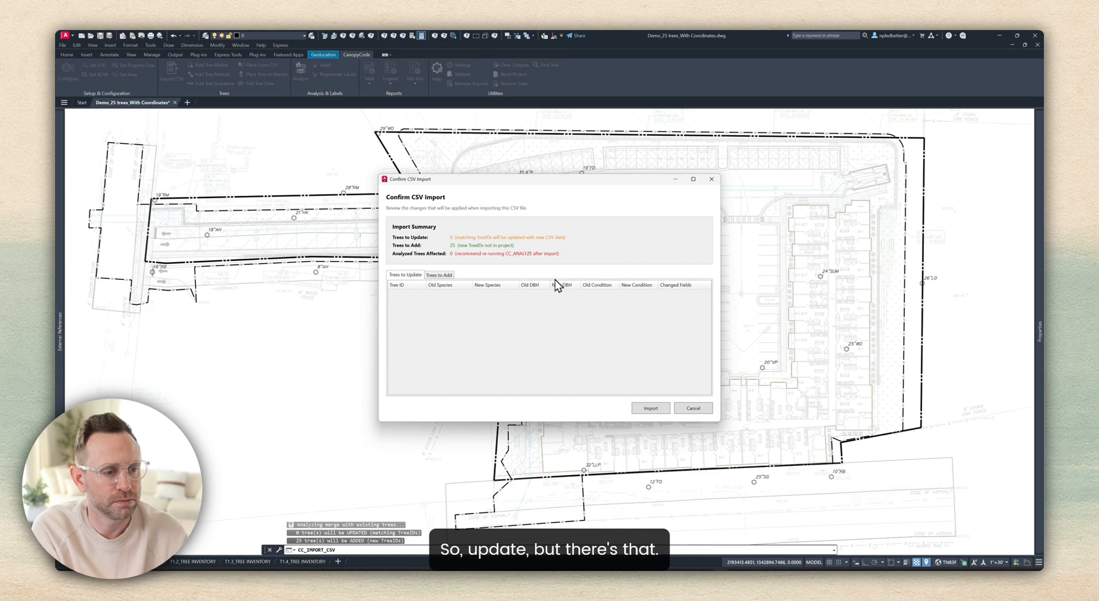
- Review the list of trees to add and confirm the CSV import
left_click(440, 275)
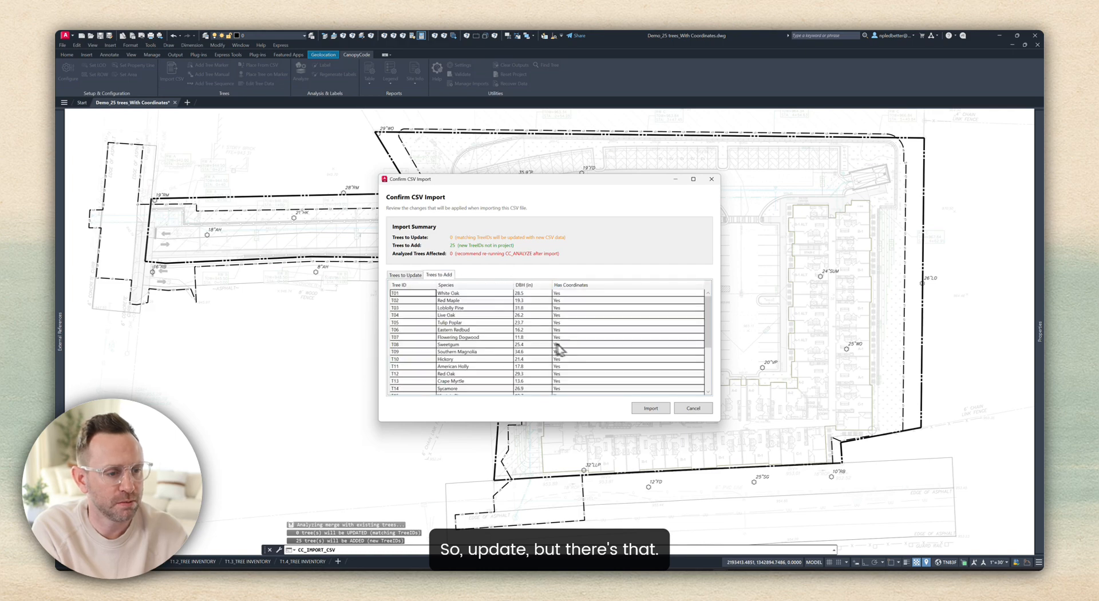
left_click(651, 408)
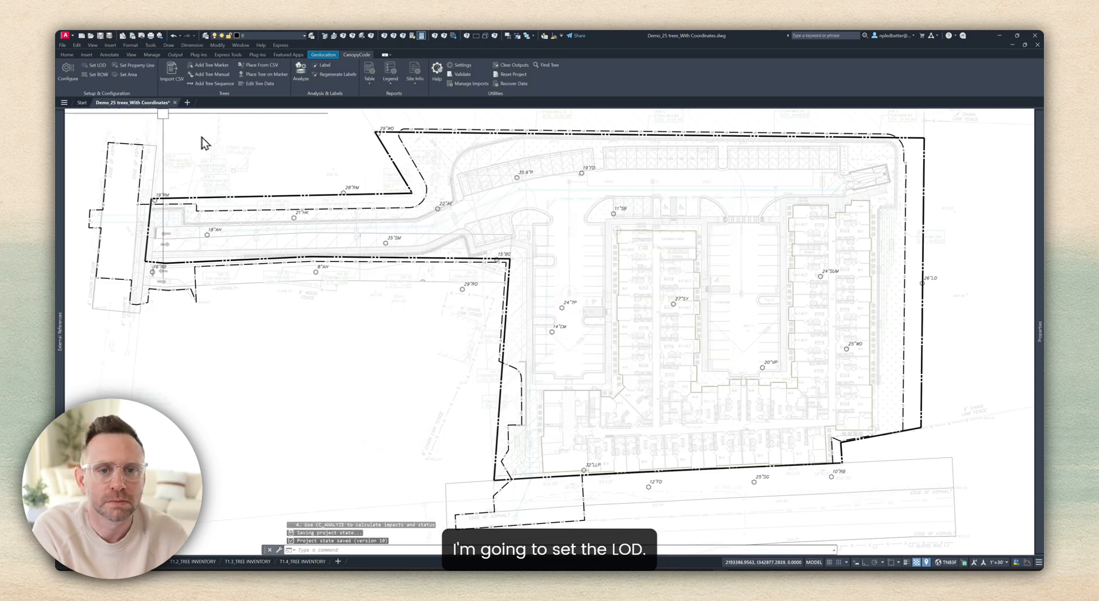
- Set the LOD from the closed dashed limit polyline and the property line from the heavy site boundary polyline
left_click(97, 65)
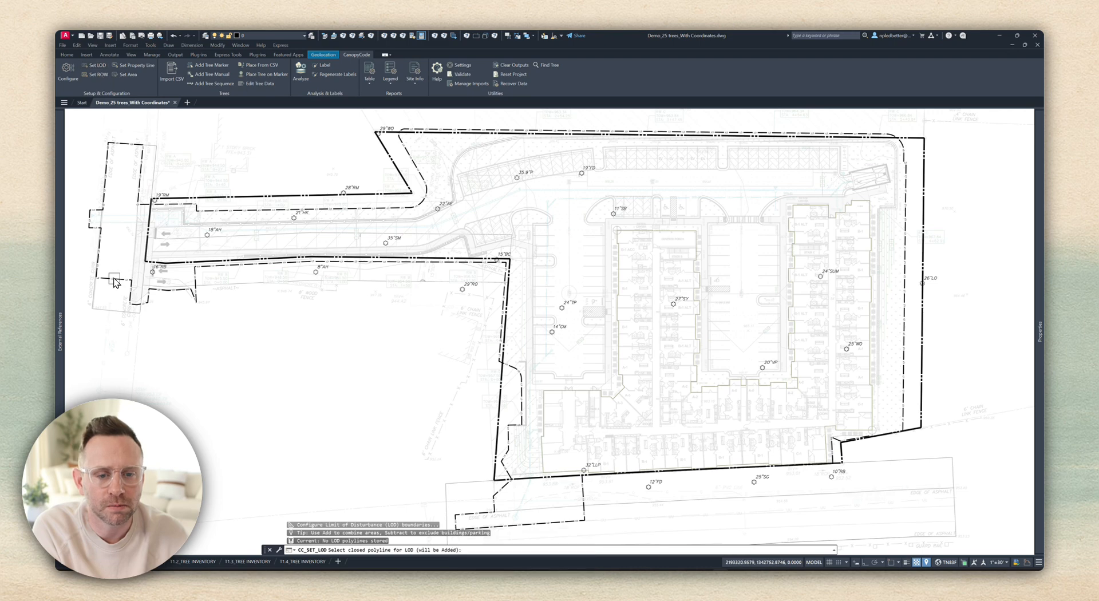
left_click(142, 268)
key("Return")
left_click(128, 65)
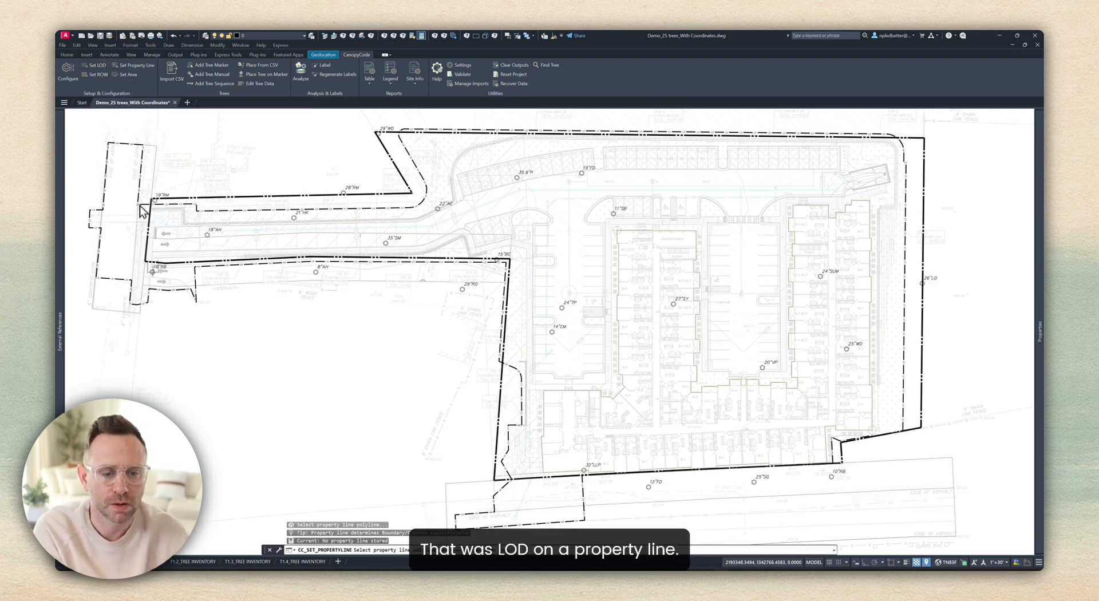
left_click(180, 264)
- Set the ROW from the two right-of-way polylines, west of the entrance drive and along the site's southern edge
left_click(99, 74)
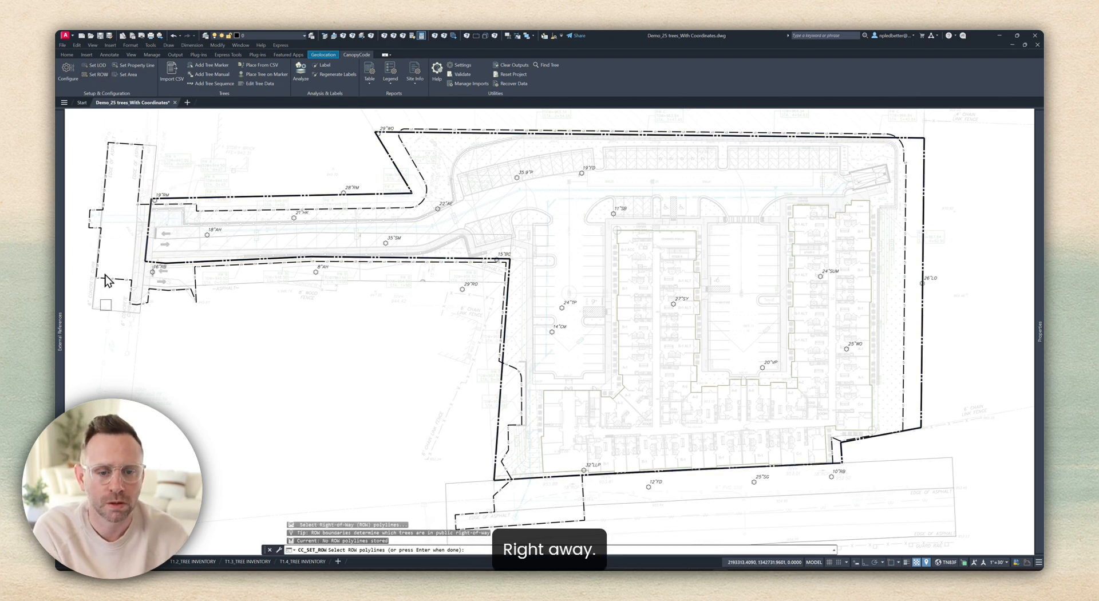
left_click(105, 280)
left_click(449, 495)
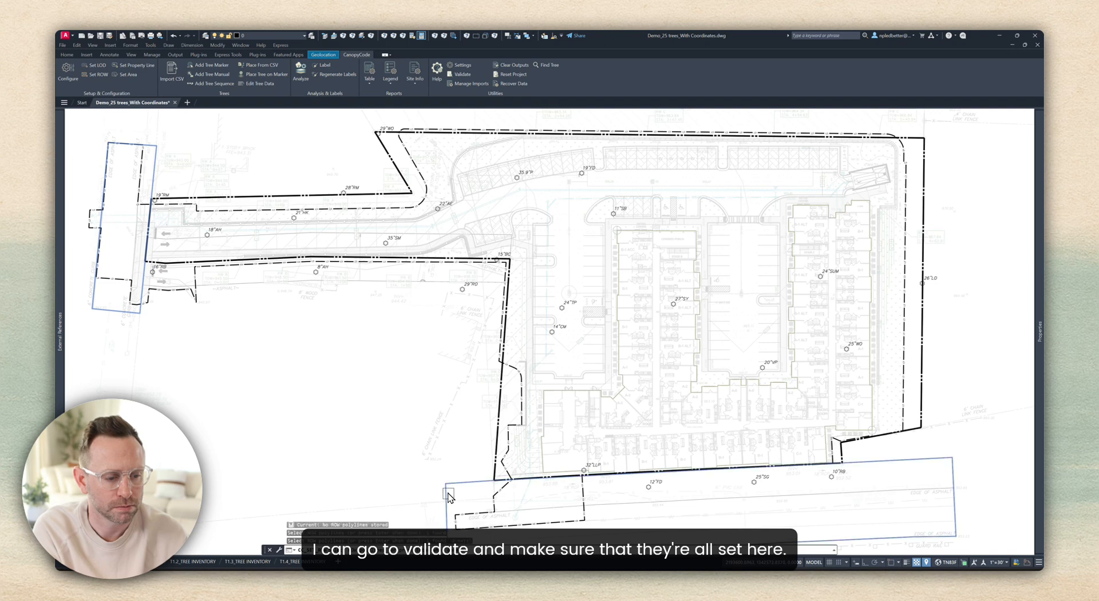
key("Return")
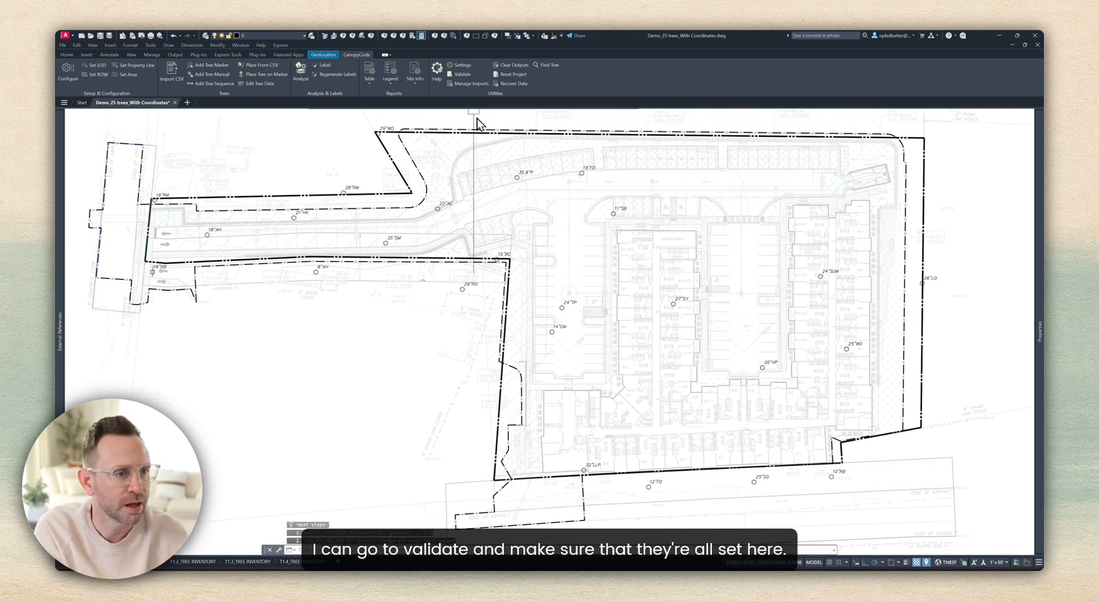
- Validate the project data, including the boundary references, and run the tree analysis
left_click(460, 75)
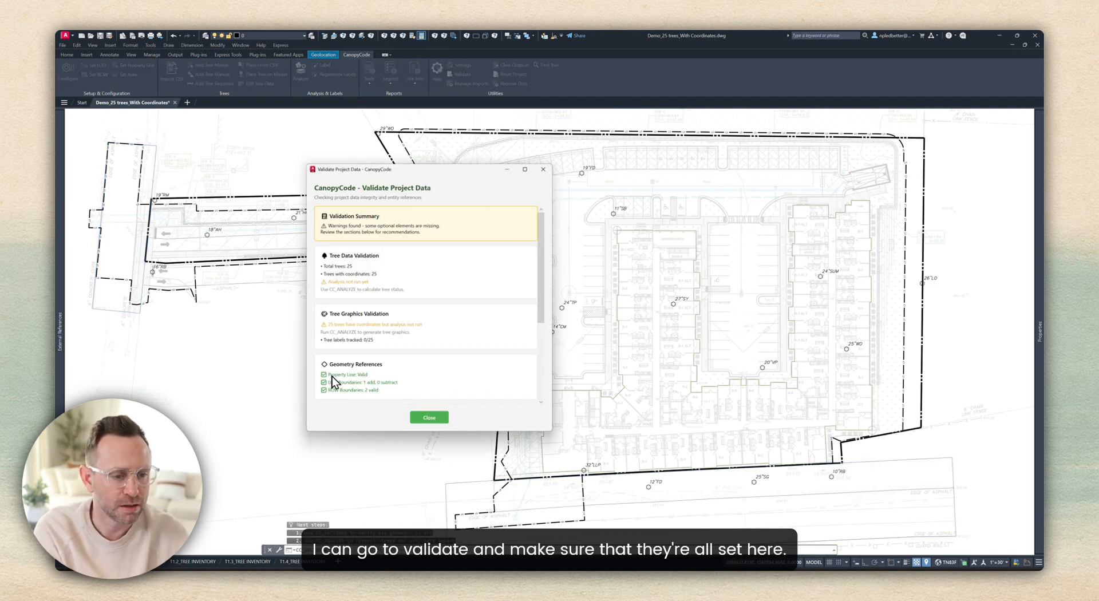
left_click(422, 417)
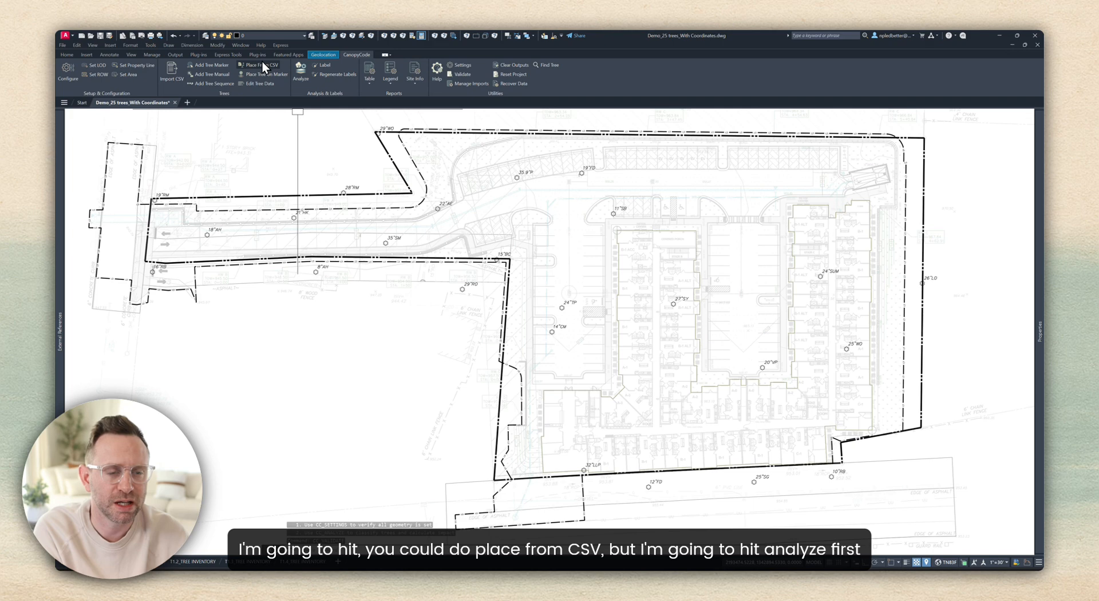
left_click(300, 70)
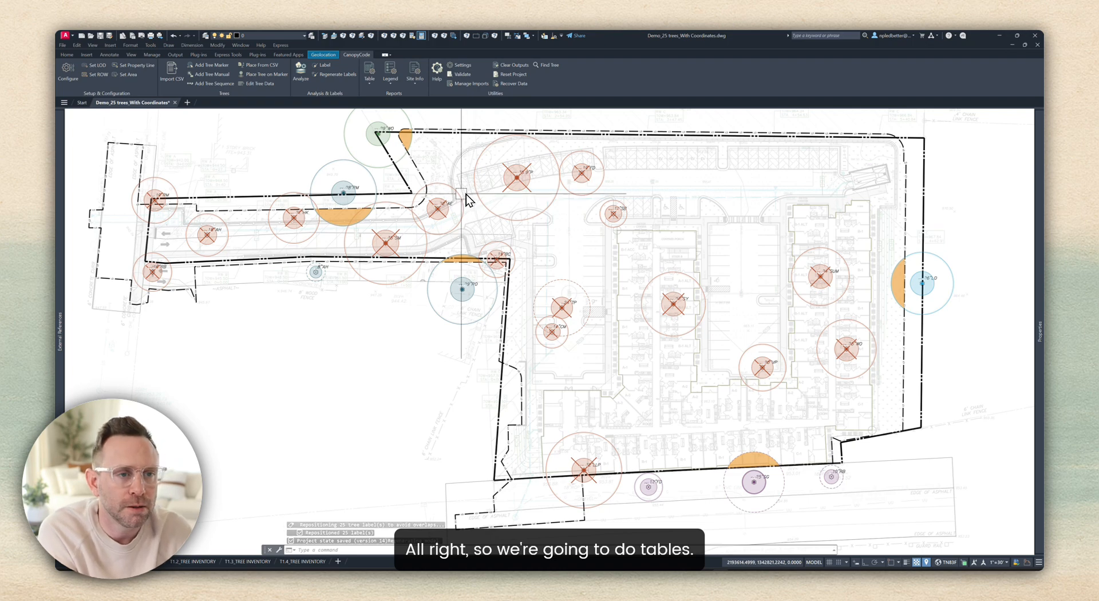
- Open the T1.2_TREE INVENTORY layout and look through the layer list for the viewport layer
middle_click_drag(559, 274, 361, 273)
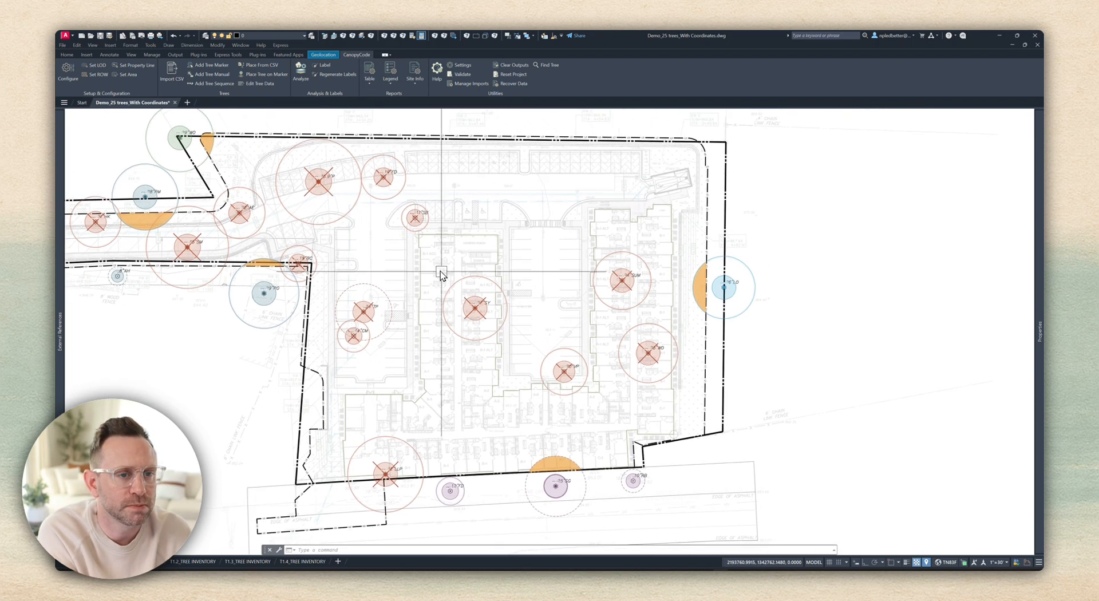
left_click(185, 562)
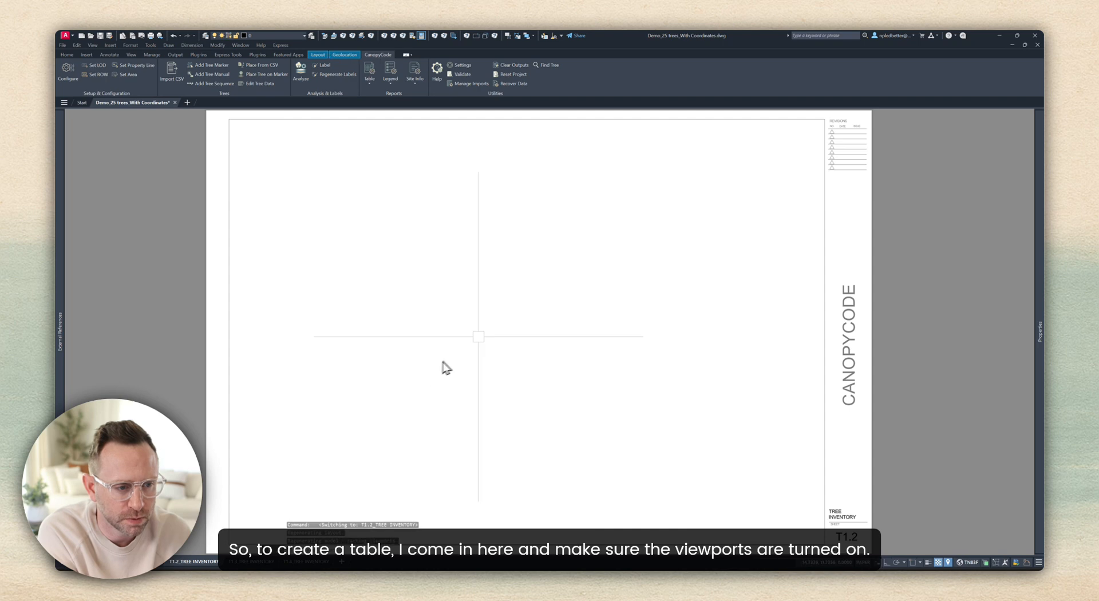
left_click(267, 35)
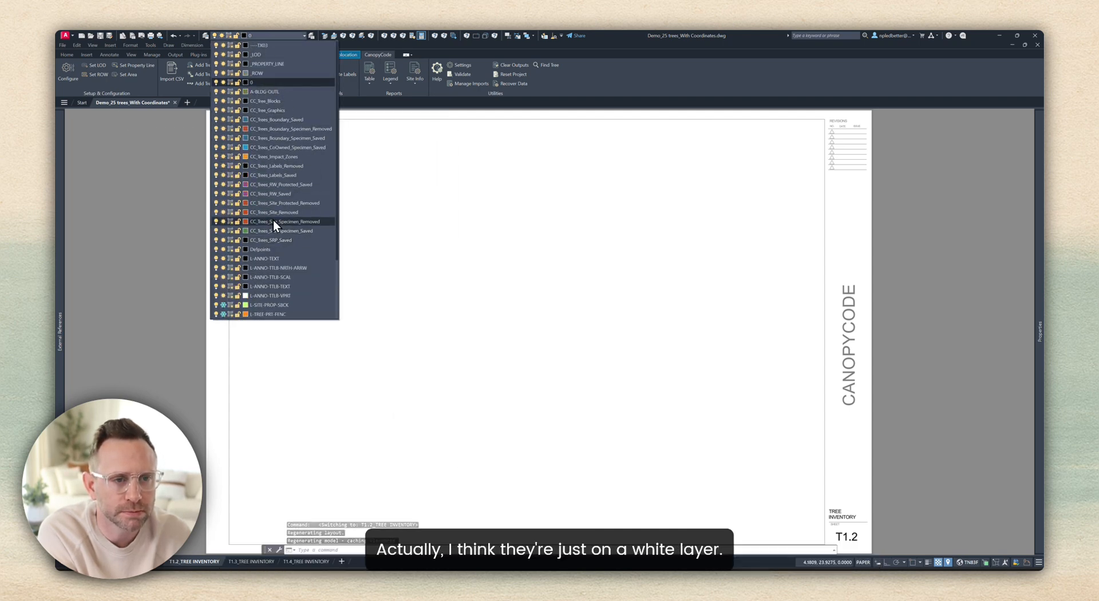
scroll(272, 206, "down", 3)
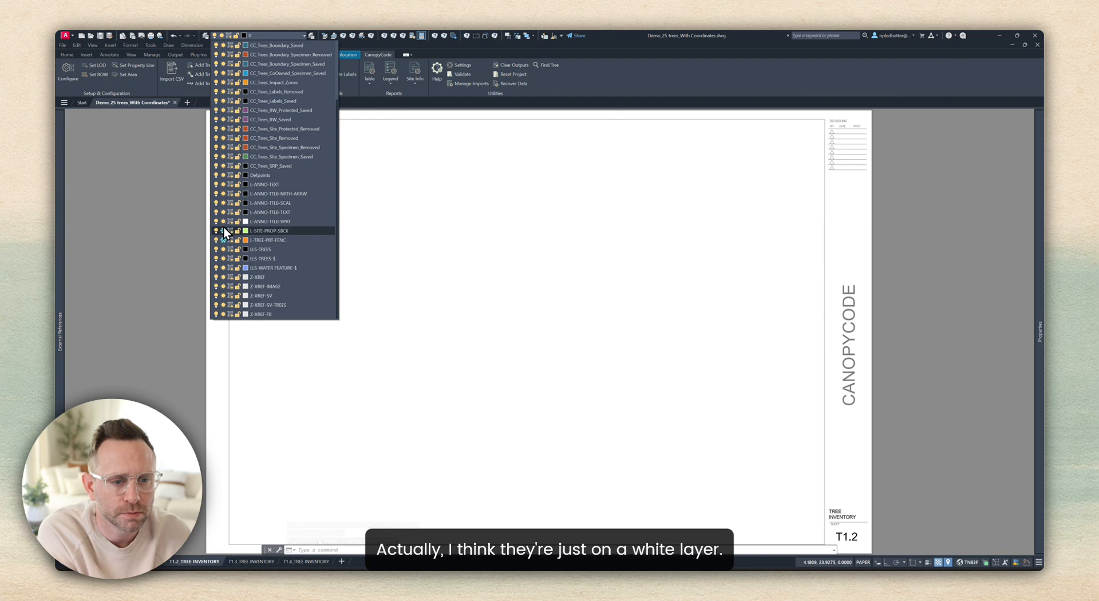
left_click(345, 235)
left_click(346, 235)
left_click(286, 264)
left_click(437, 226)
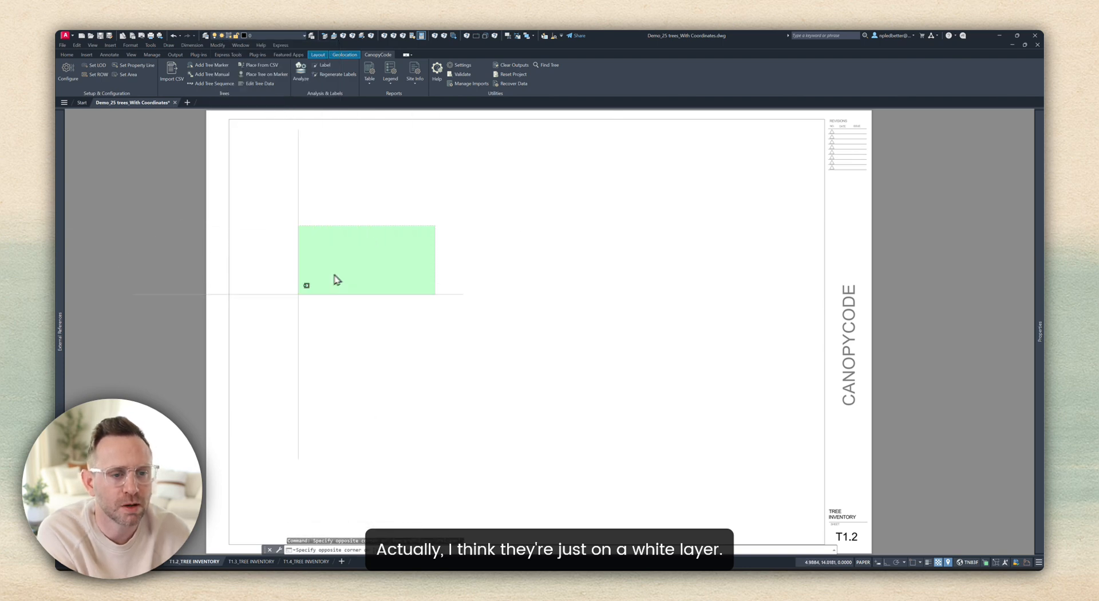
left_click(258, 310)
- Set the color of the viewport on sheet T1.2 to ByBlock so its border shows
scroll(535, 281, "down", 3)
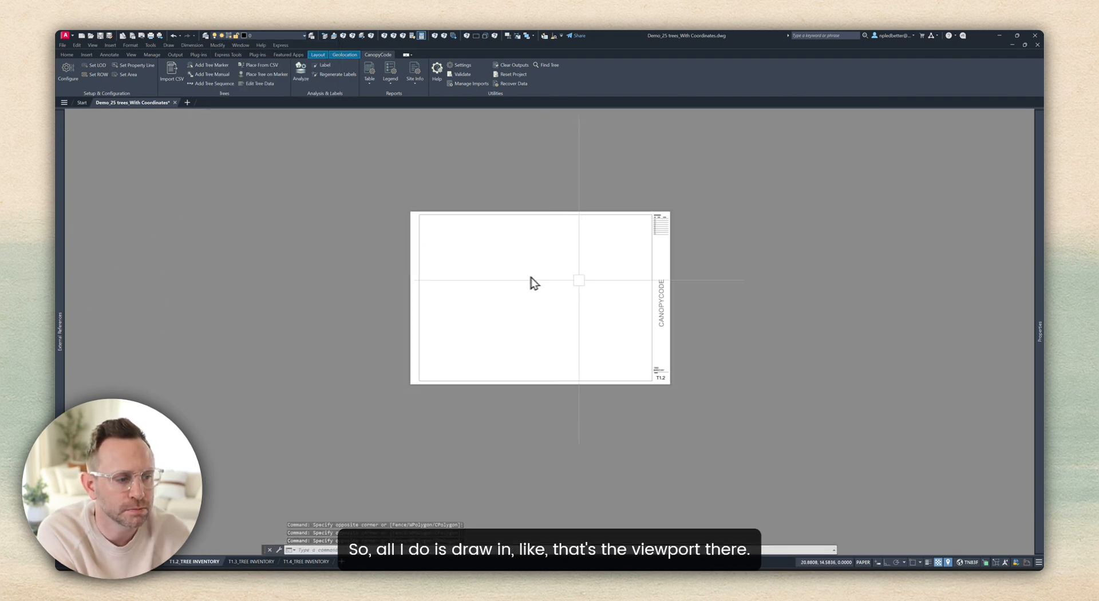
left_click(642, 285)
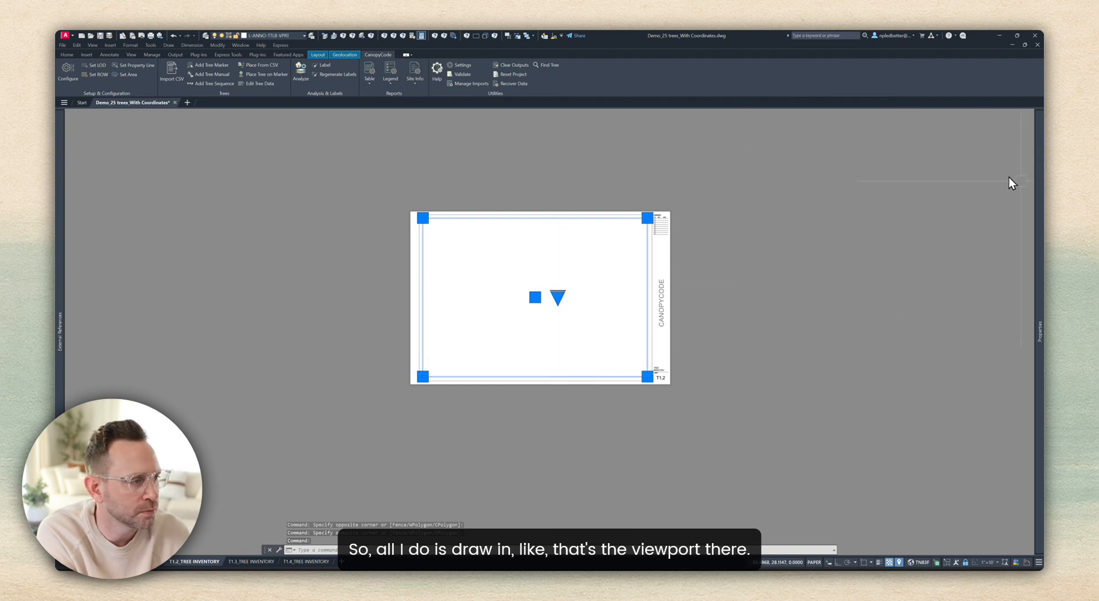
mouse_move(1042, 170)
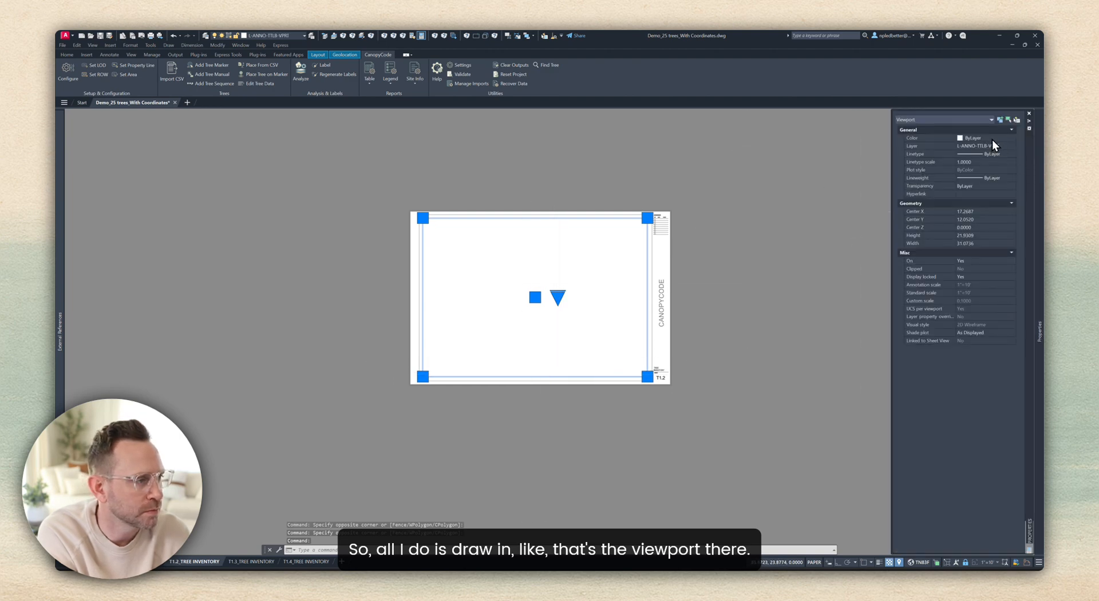
left_click(987, 137)
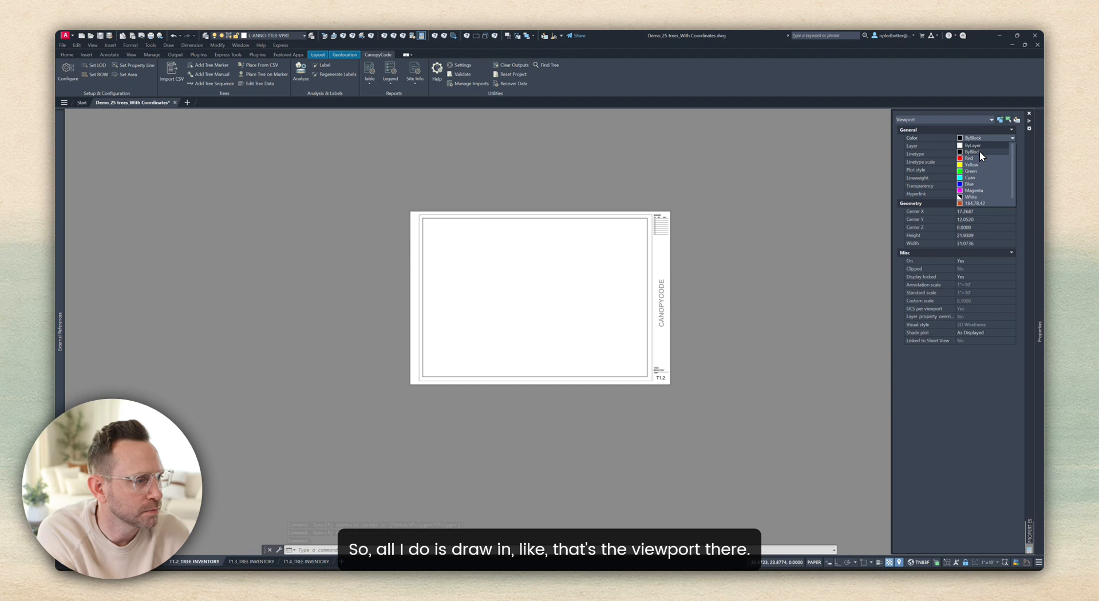
left_click(980, 150)
scroll(608, 247, "up", 2)
key("Escape")
scroll(372, 246, "up", 3)
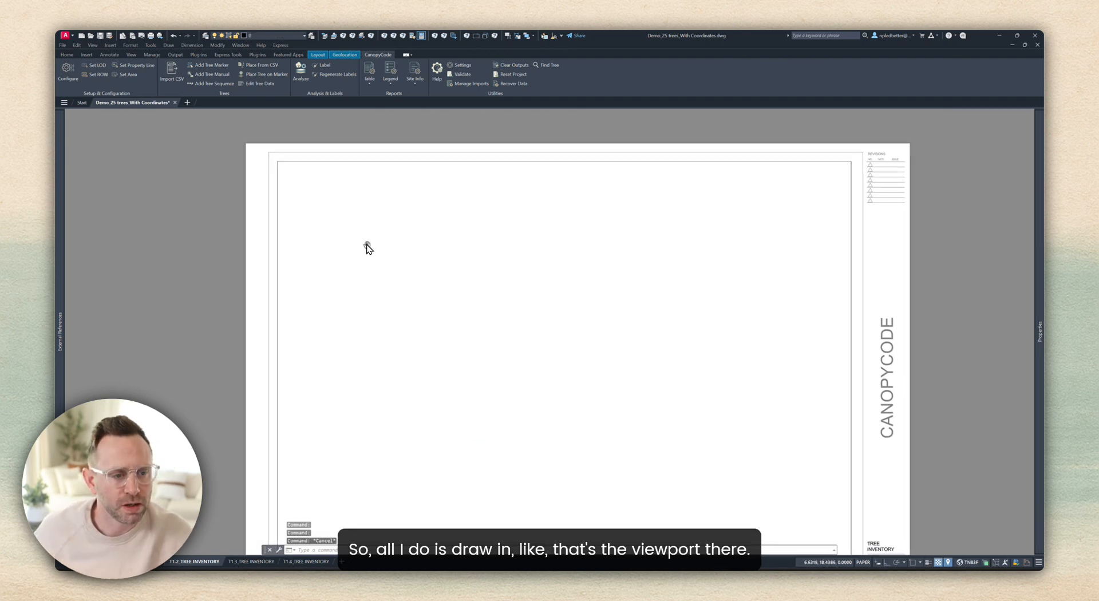
scroll(346, 210, "down", 2)
key("Escape")
key("Escape")
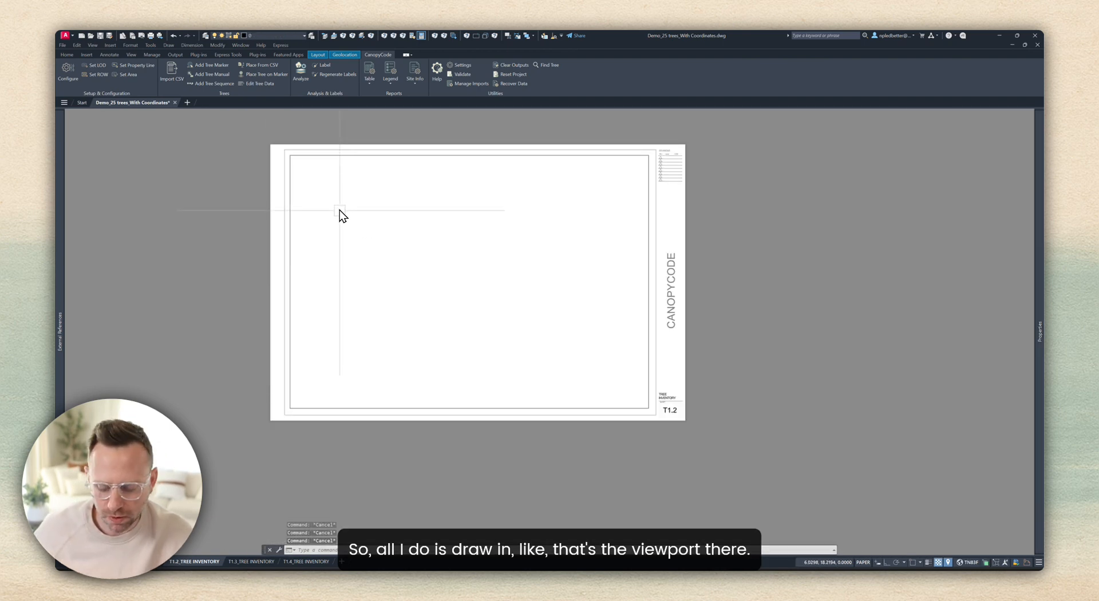
- Draw a rectangle in paper space slightly inside the viewport border on sheet T1.2
type("rec")
key("Return")
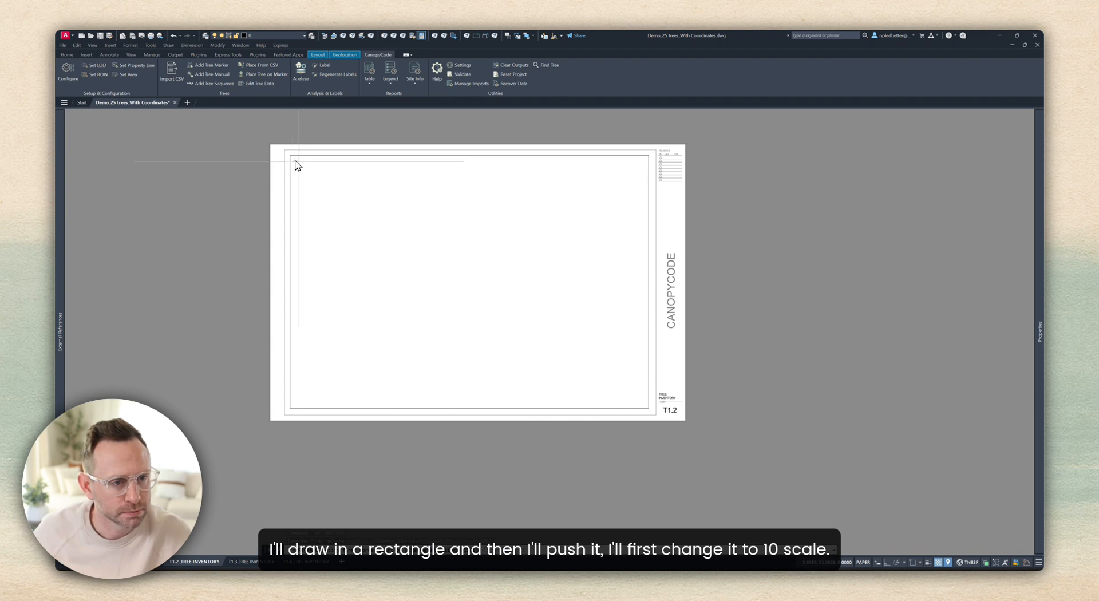
left_click(293, 162)
left_click(644, 405)
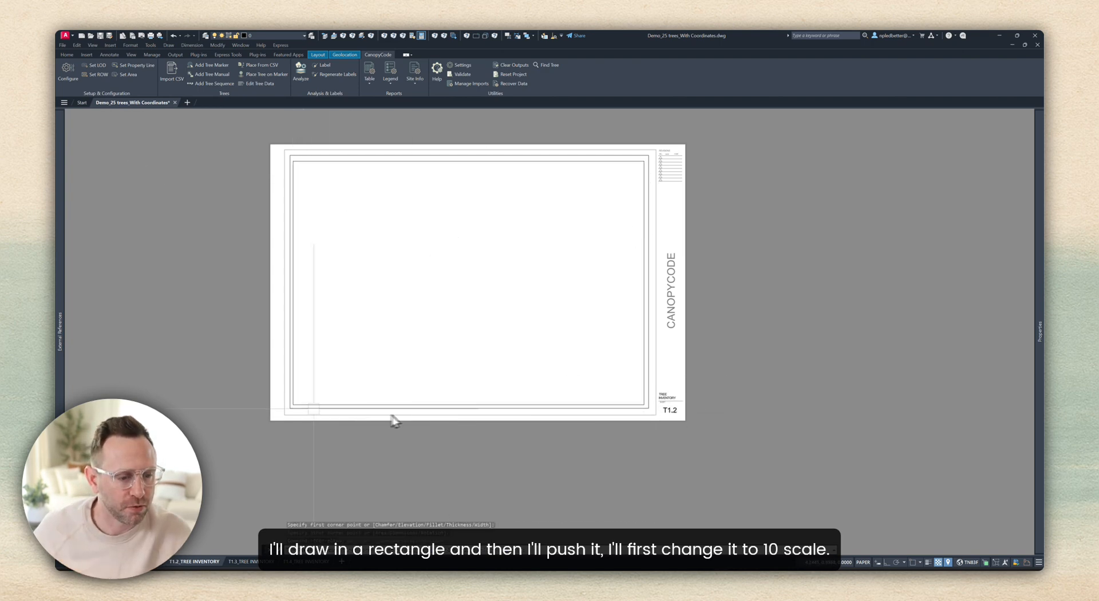
- Unlock the viewport display, check its annotation and standard scales against 1"=10', and lock it again
scroll(297, 415, "up", 5)
left_click(290, 403)
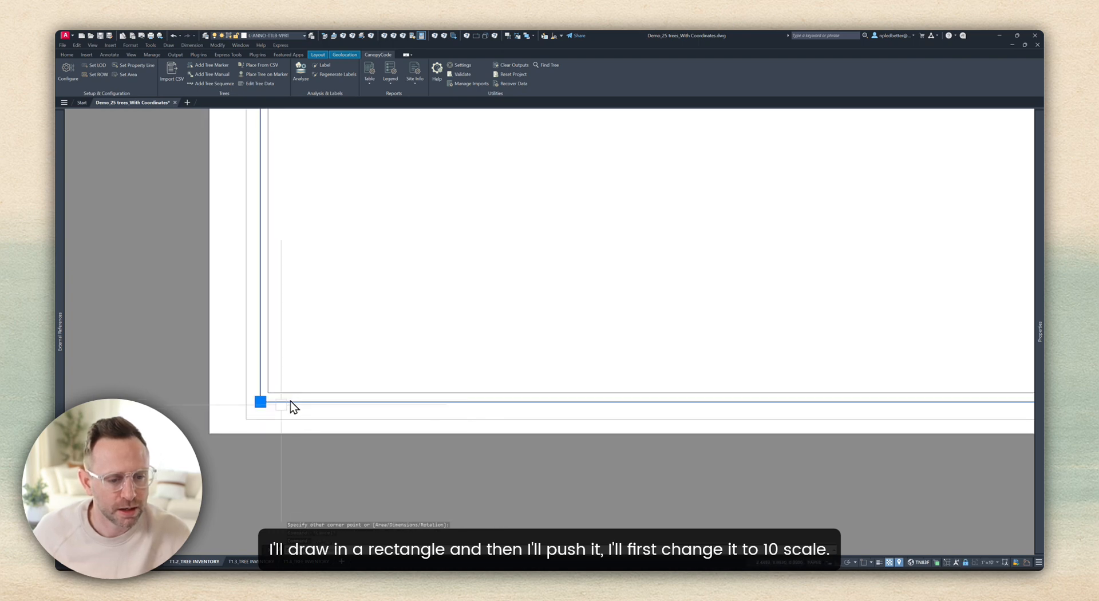
mouse_move(1042, 312)
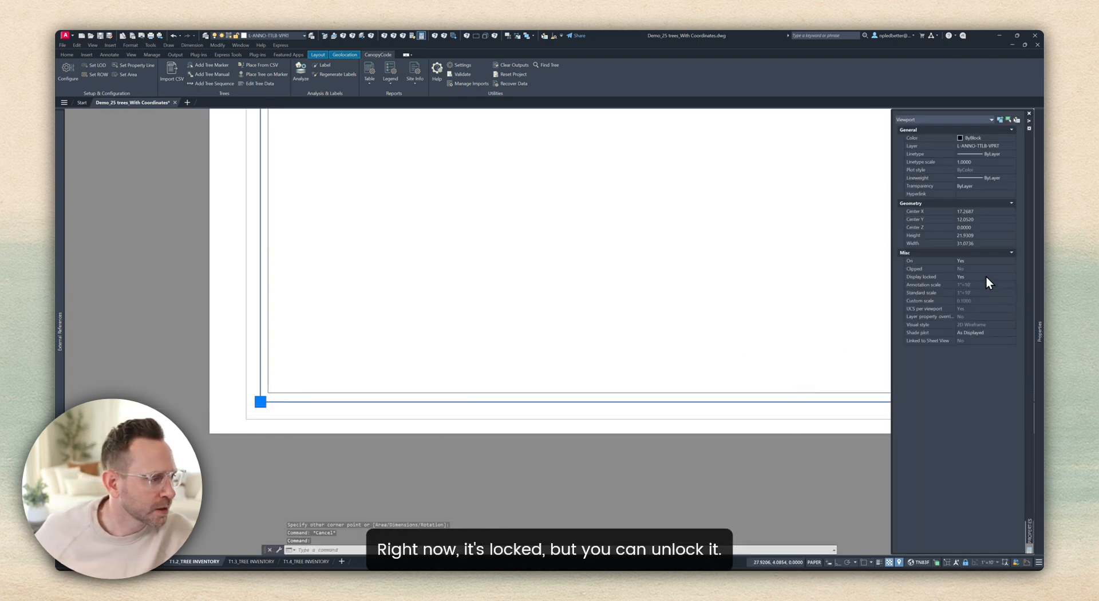
left_click(963, 562)
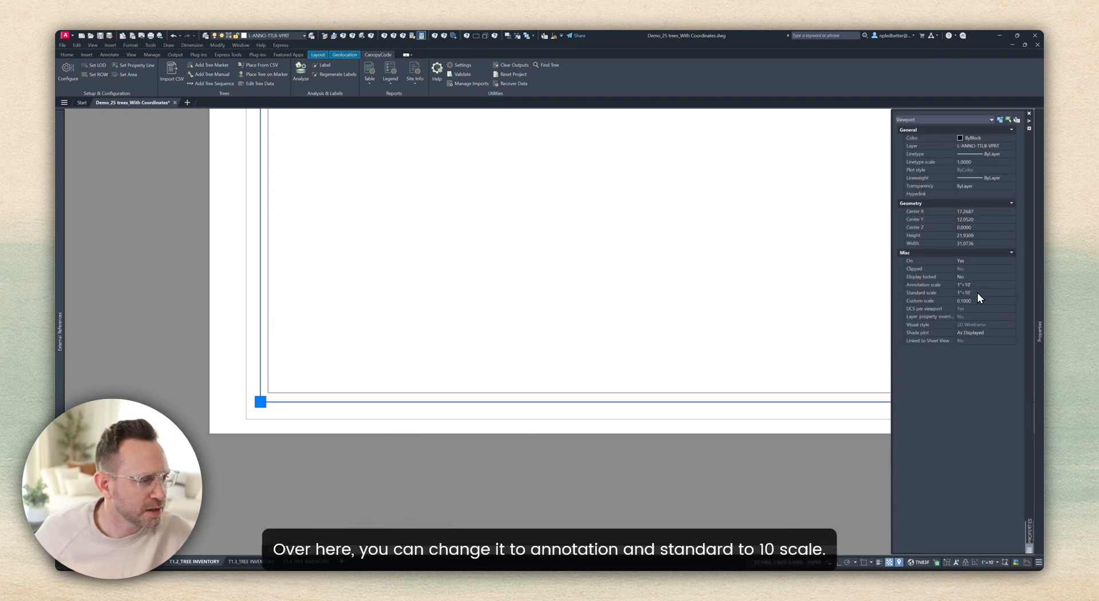
left_click(977, 293)
left_click(976, 292)
left_click(977, 293)
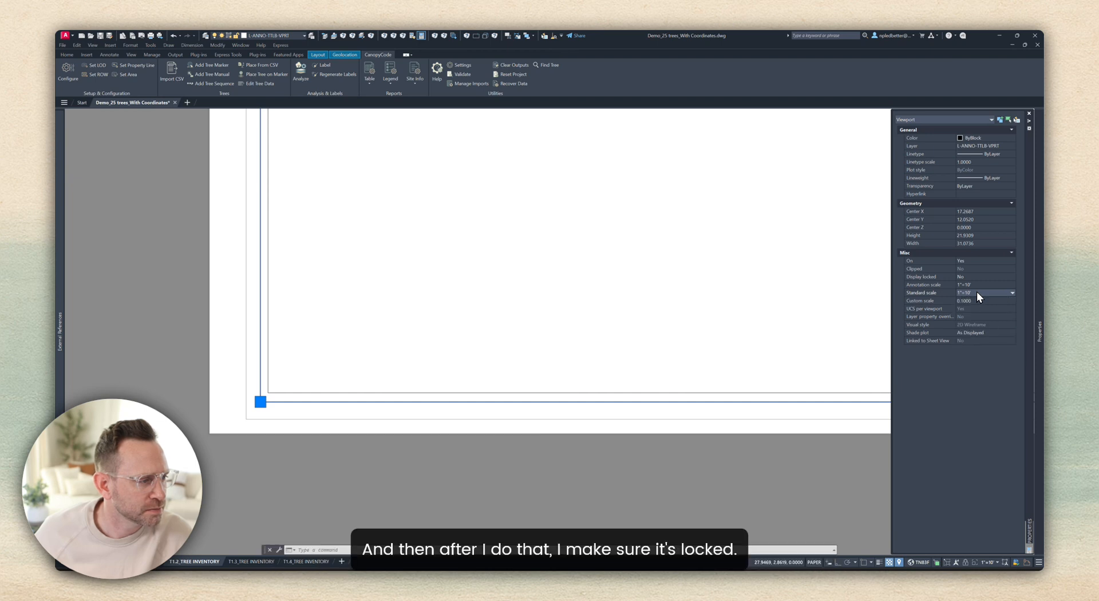
left_click(856, 537)
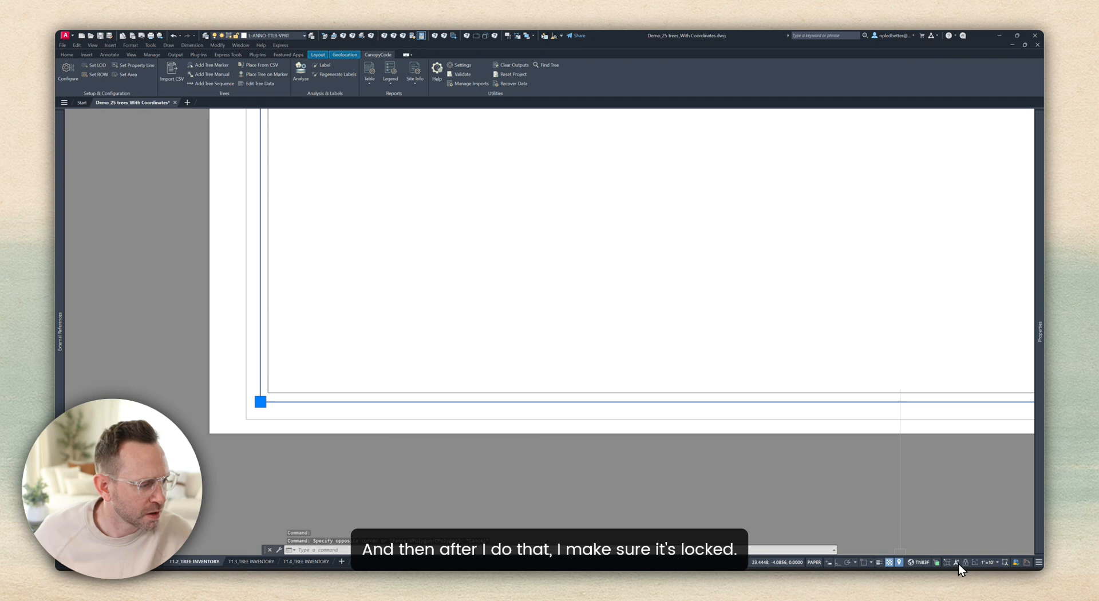
scroll(607, 401, "down", 4)
key("Escape")
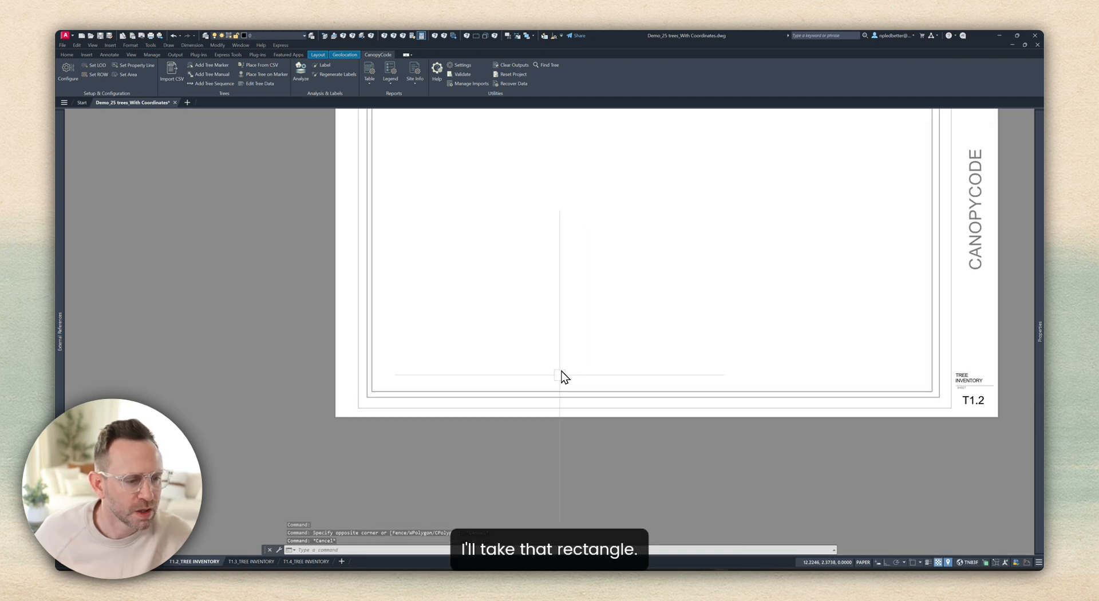
- Move the inner rectangle from paper space to model space with CHSPACE and return to paper space
left_click(558, 392)
middle_click_drag(572, 311, 486, 372)
scroll(420, 283, "down", 2)
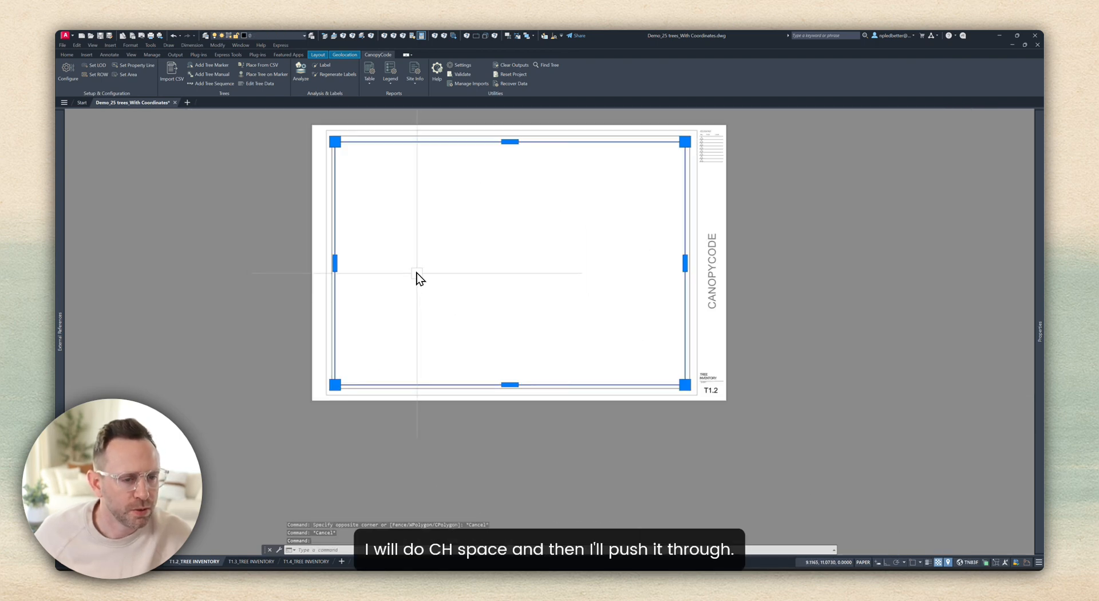
type("CHspa")
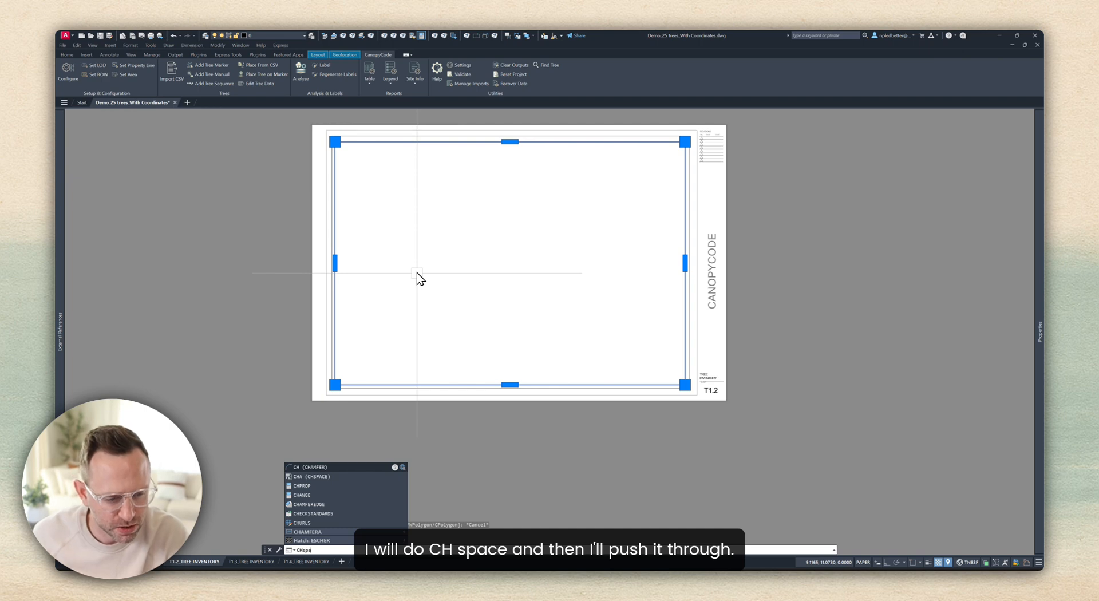
type("ce")
key("Return")
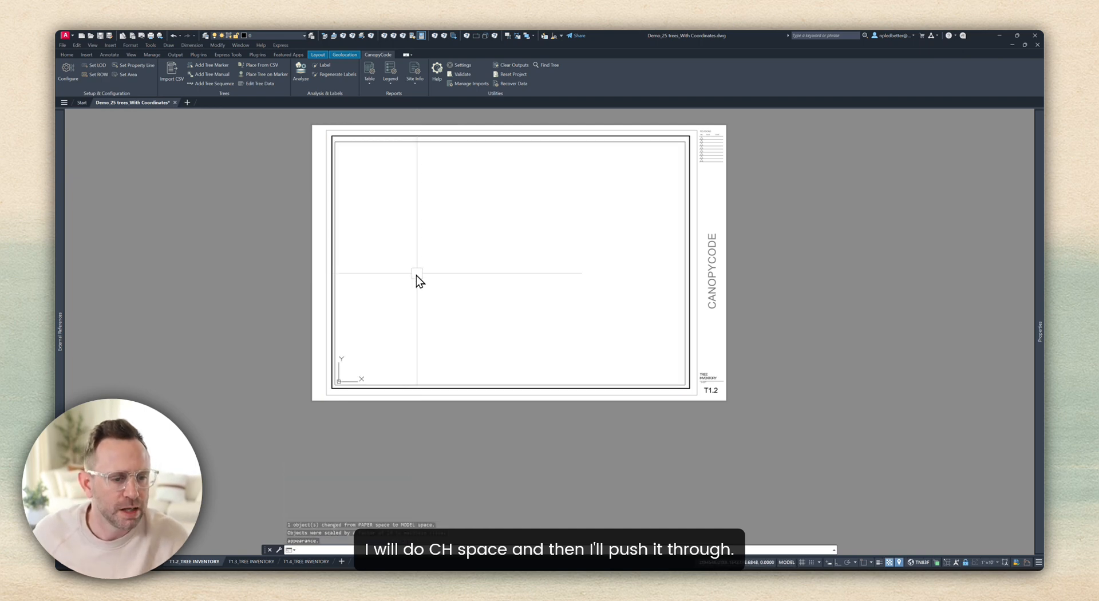
double_click(382, 431)
left_click(367, 381)
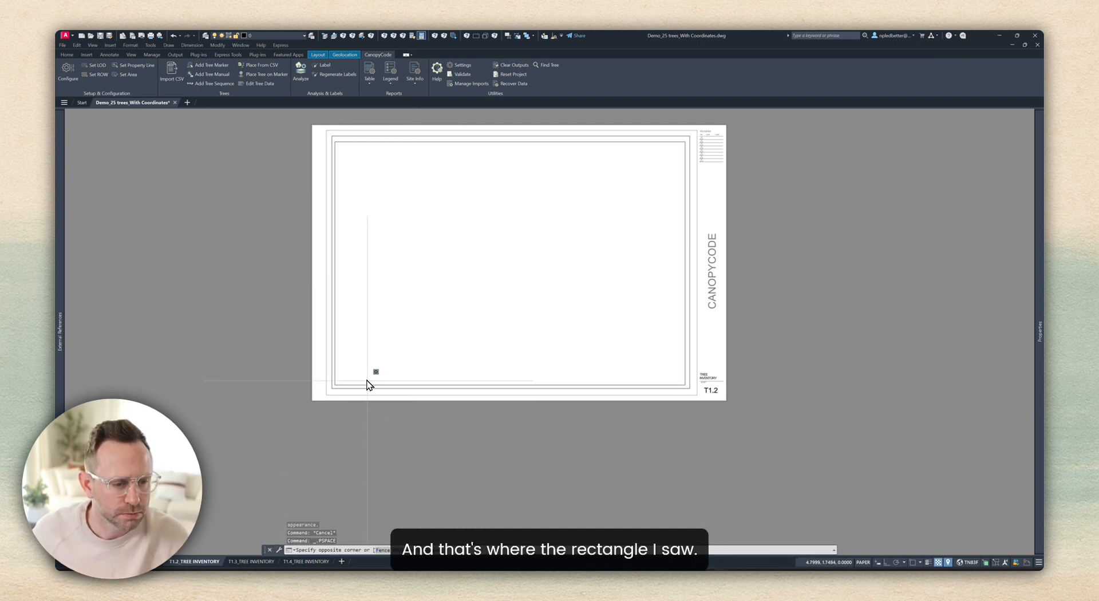
key("Escape")
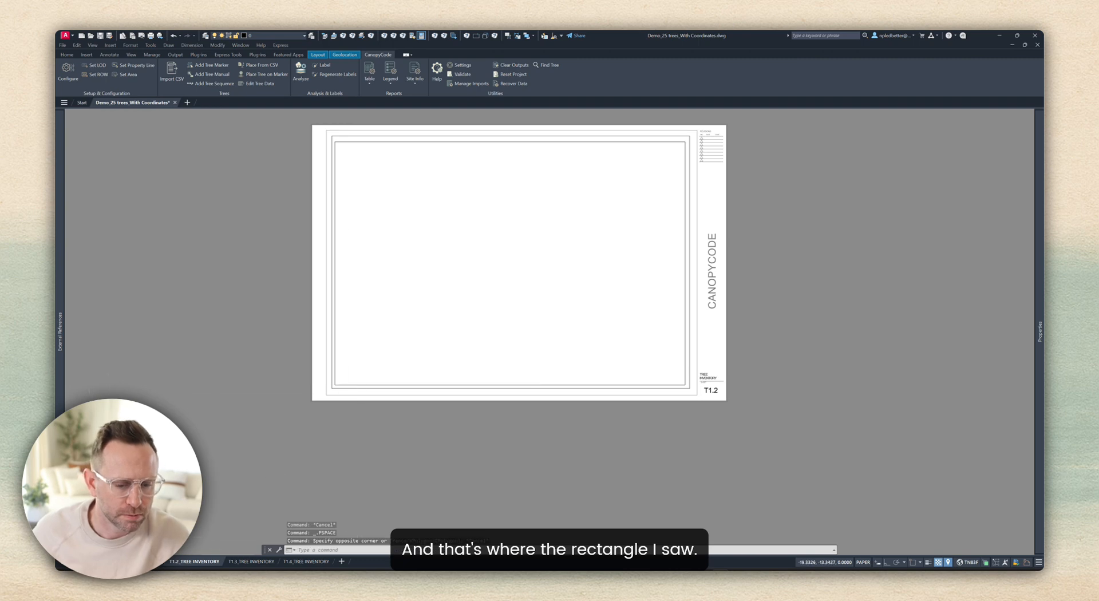
- Switch to model space and locate the transferred rectangle
left_click(82, 561)
scroll(438, 337, "down", 6)
scroll(522, 289, "up", 6)
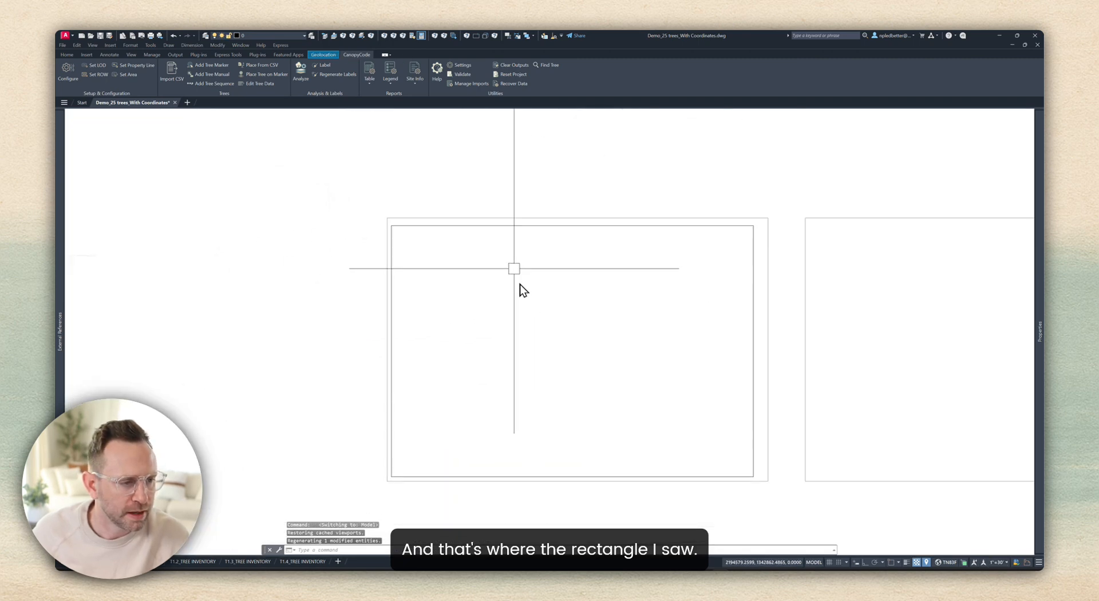
- Delete the inner rectangle from the first sheet area in model space
key("Escape")
left_click(469, 229)
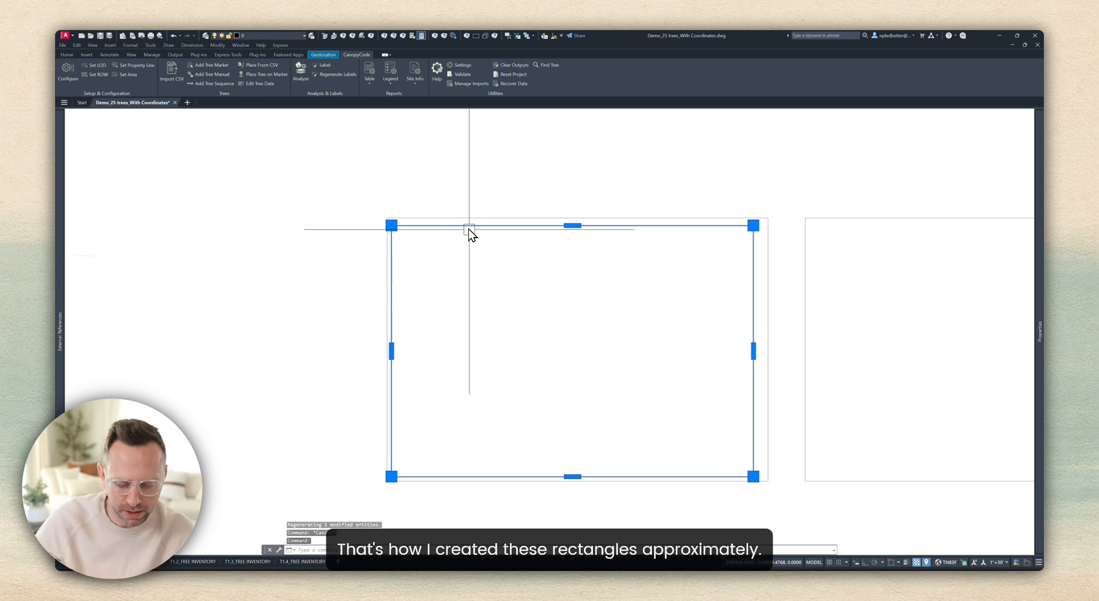
key("Delete")
scroll(595, 205, "down", 2)
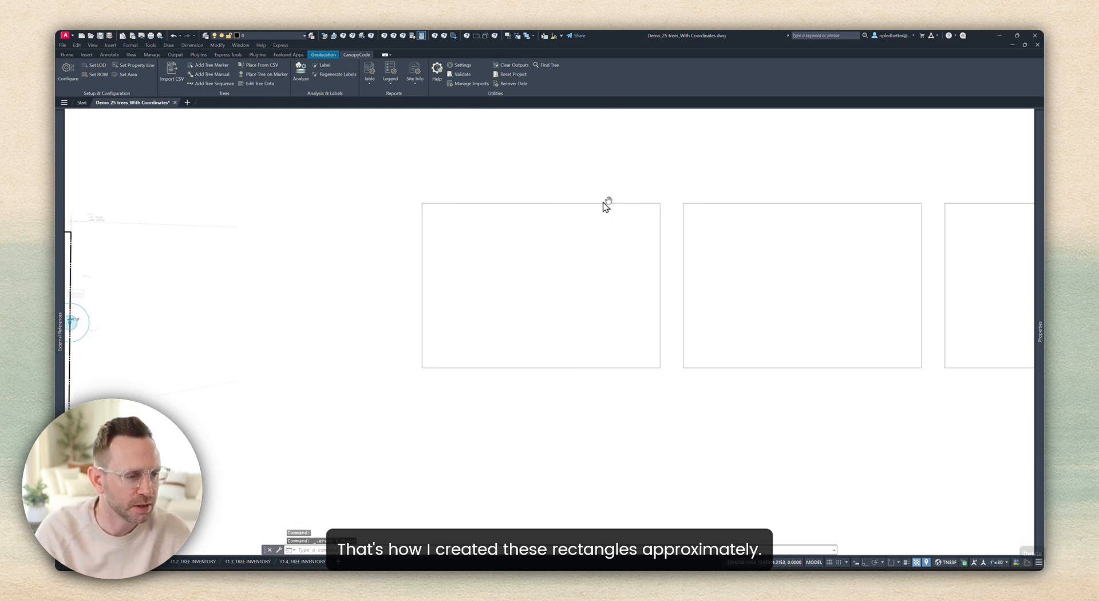
- Generate the tree data tables with all categories, defined sheet areas and separate tables by status, using the first sheet rectangle
middle_click_drag(607, 203, 407, 226)
middle_click_drag(278, 276, 365, 258)
middle_click_drag(315, 309, 362, 306)
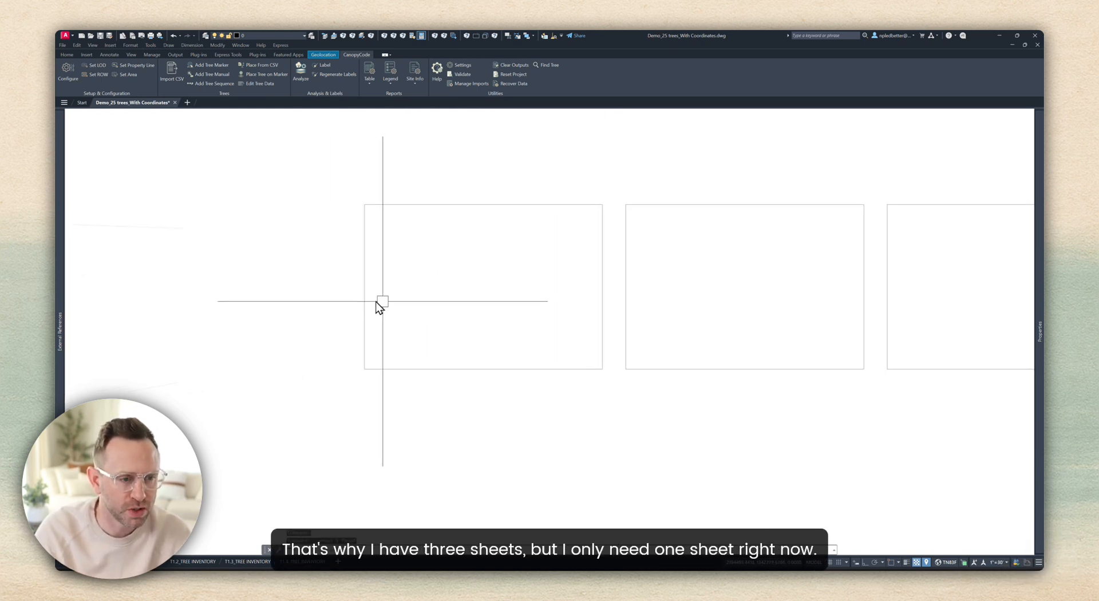
middle_click_drag(376, 260, 394, 265)
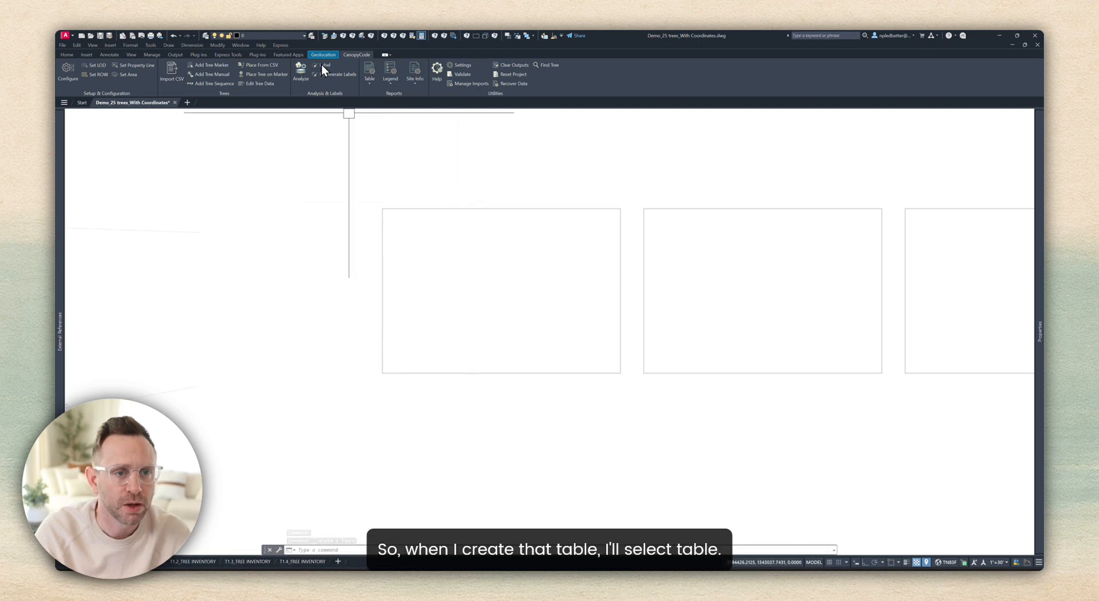
left_click(371, 70)
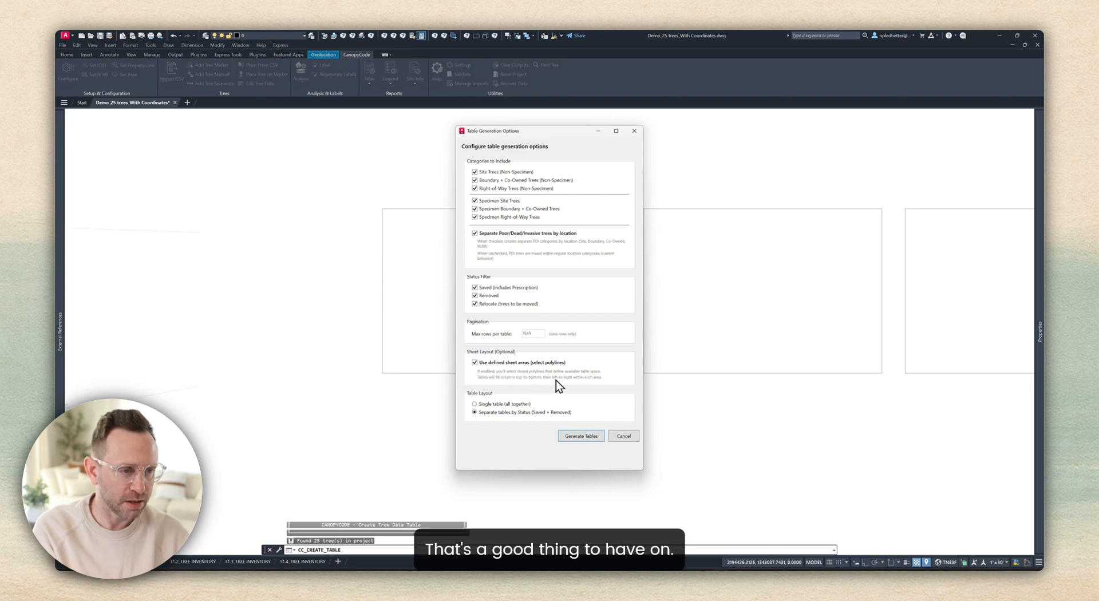
left_click(586, 433)
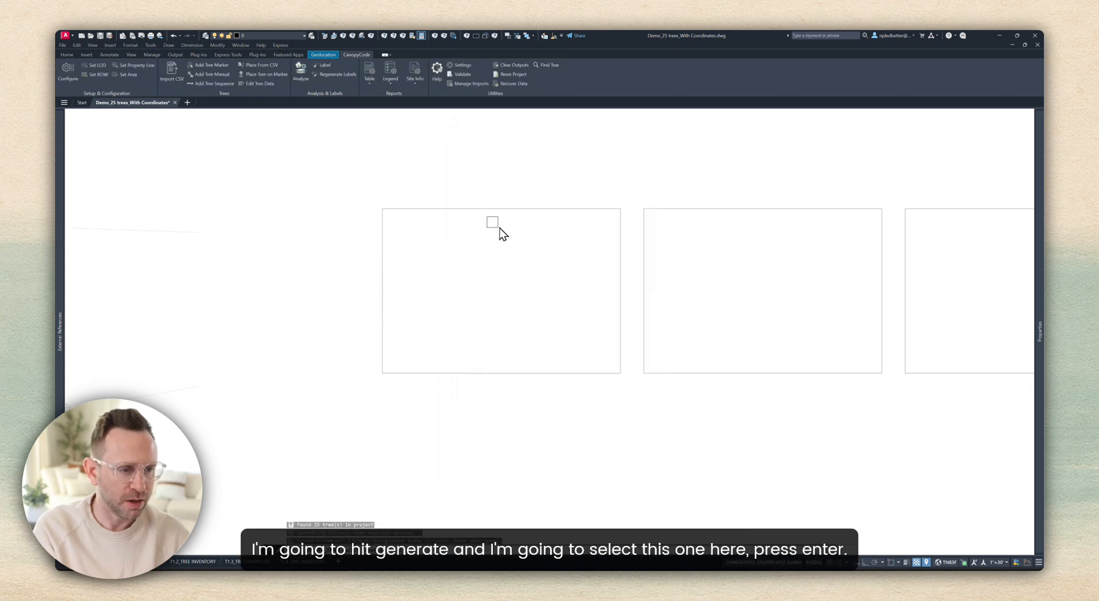
left_click(468, 208)
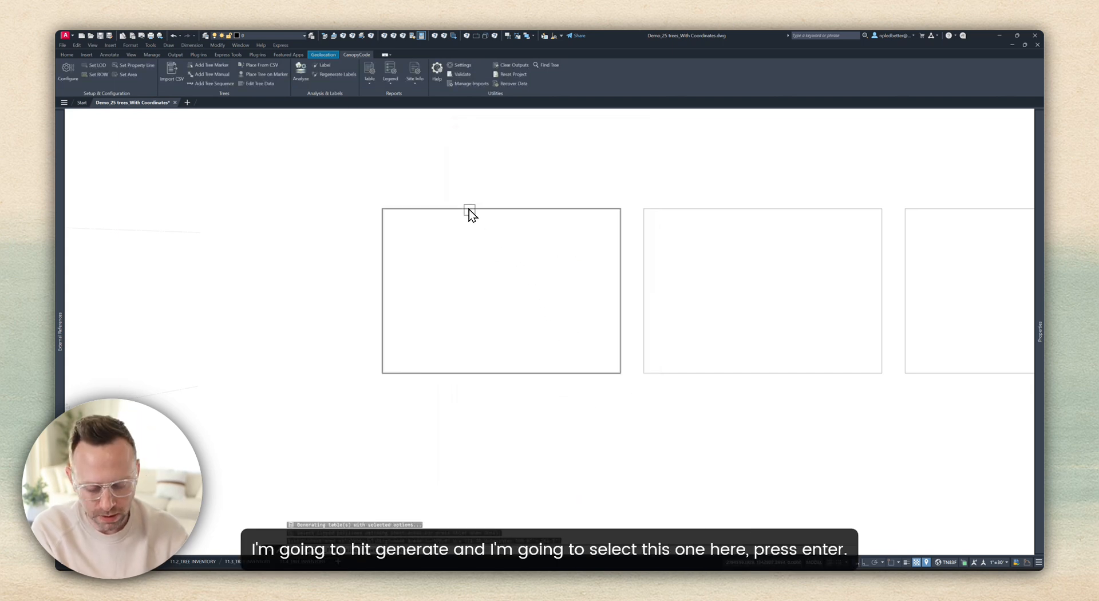
key("Return")
scroll(415, 259, "up", 4)
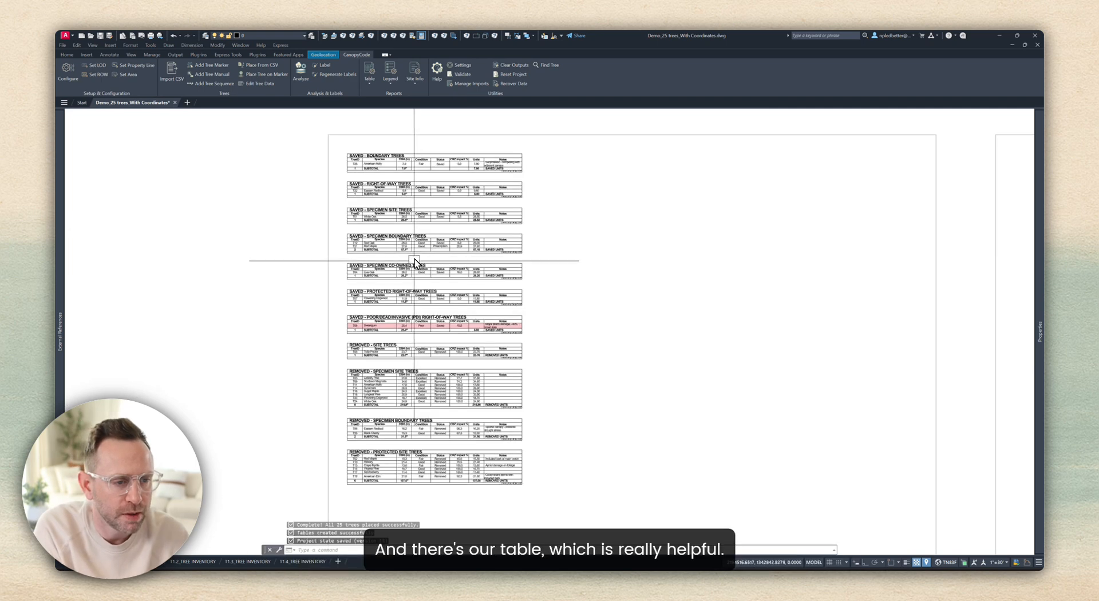
mouse_move(415, 258)
middle_mouse_down()
mouse_move(376, 242)
mouse_move(446, 213)
middle_mouse_up()
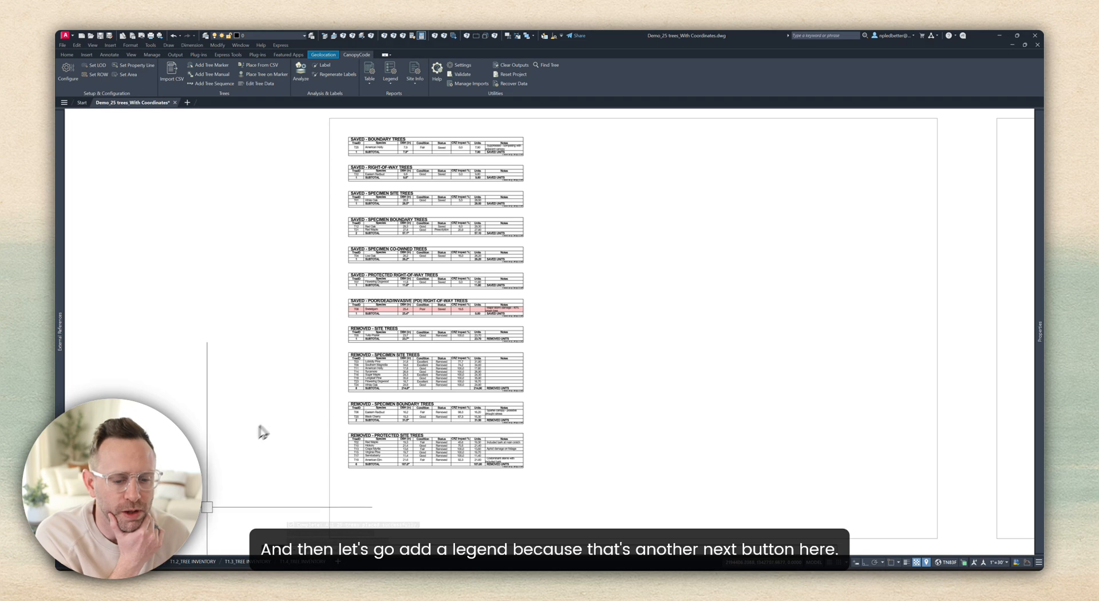
- Switch to sheet T1.1 and review the available table, legend and site info operations
left_click(140, 561)
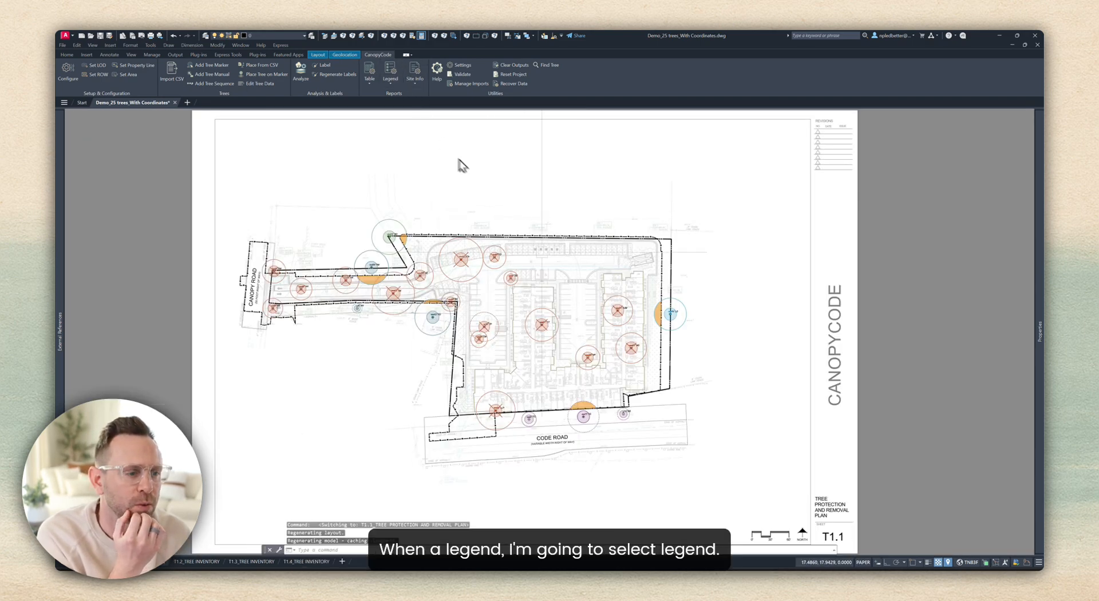
left_click(370, 81)
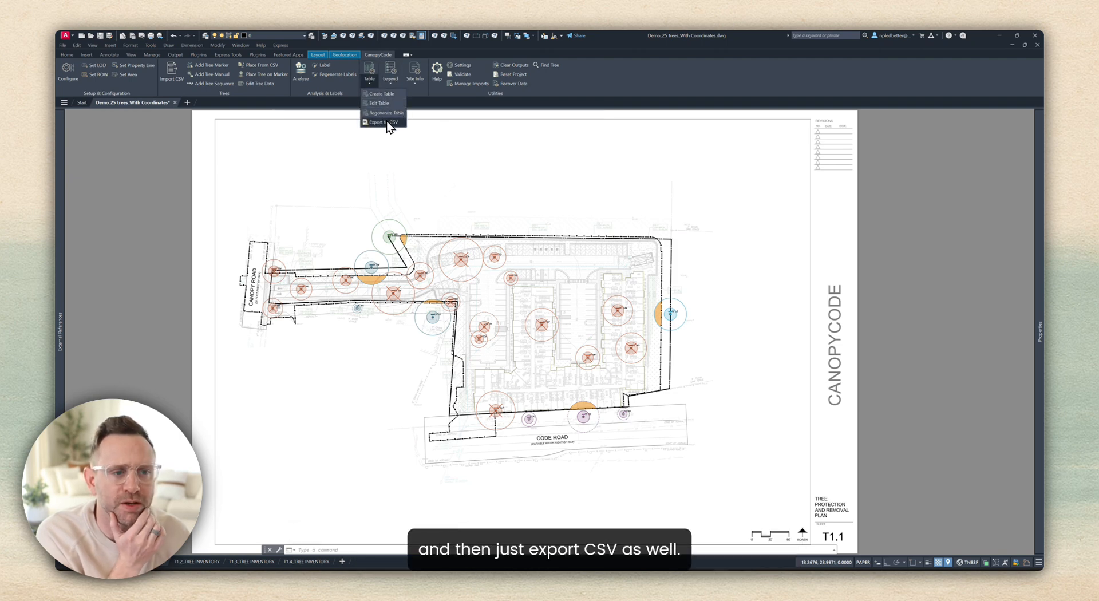
left_click(417, 91)
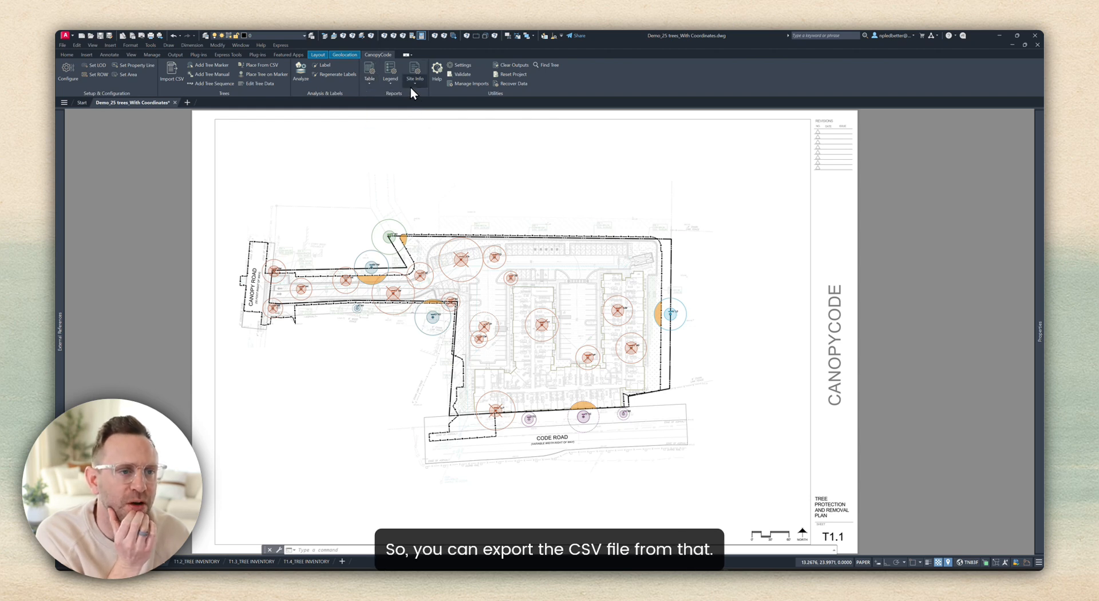
left_click(390, 78)
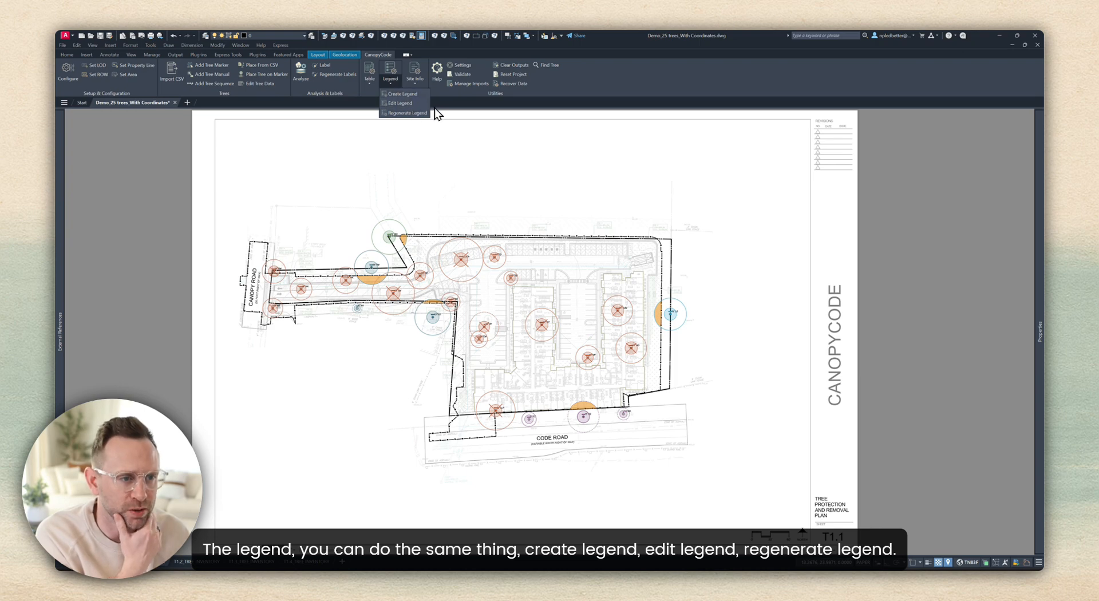
left_click(418, 81)
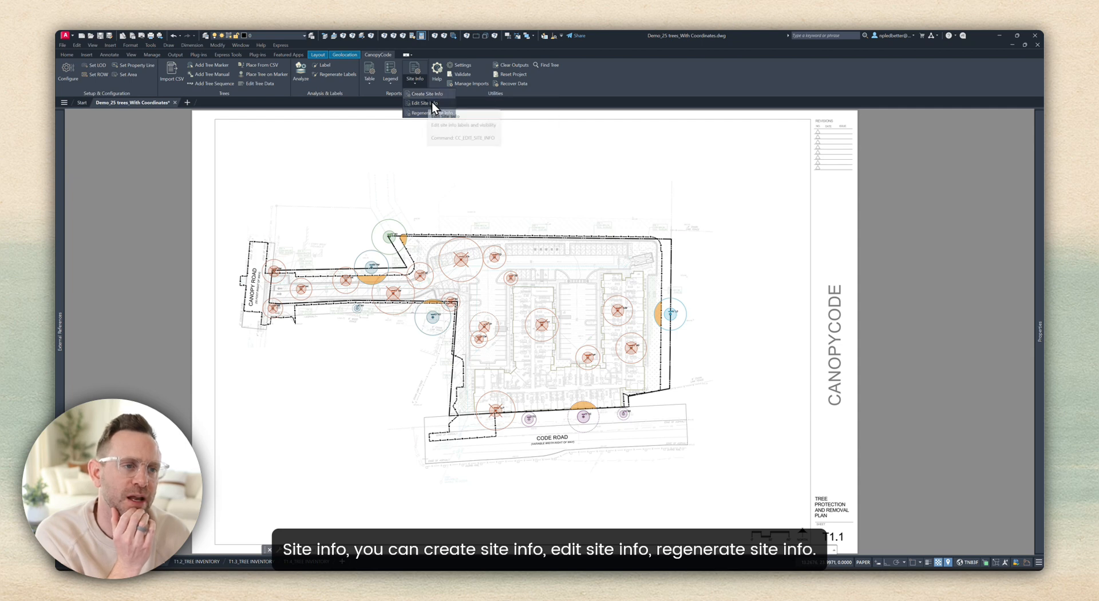
left_click(466, 104)
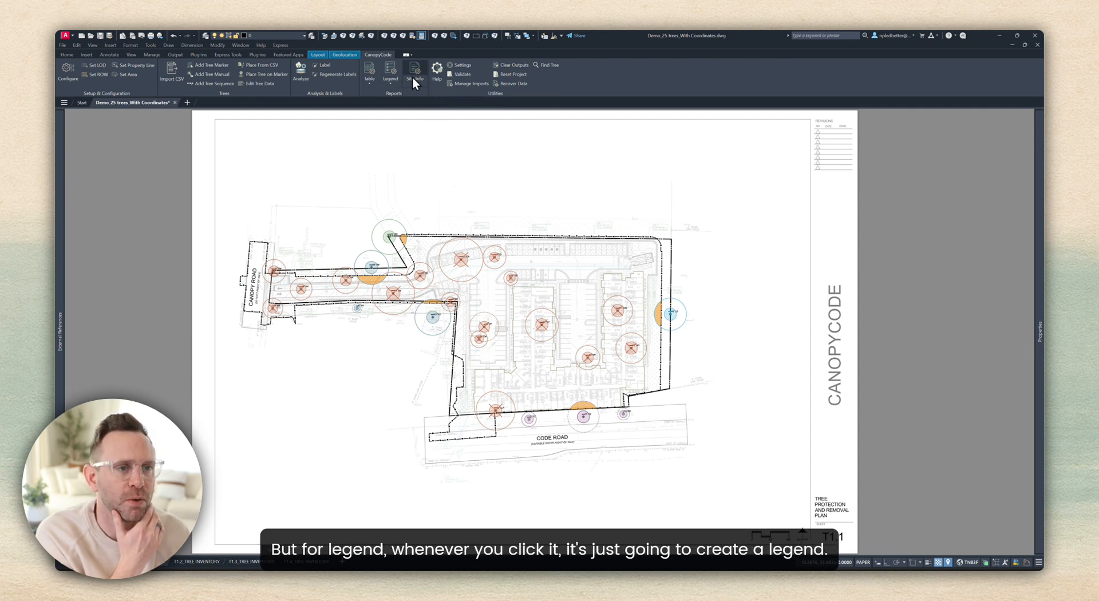
- Create a tree legend with the default options and place it in paper space beside the site plan on sheet T1.1
left_click(391, 71)
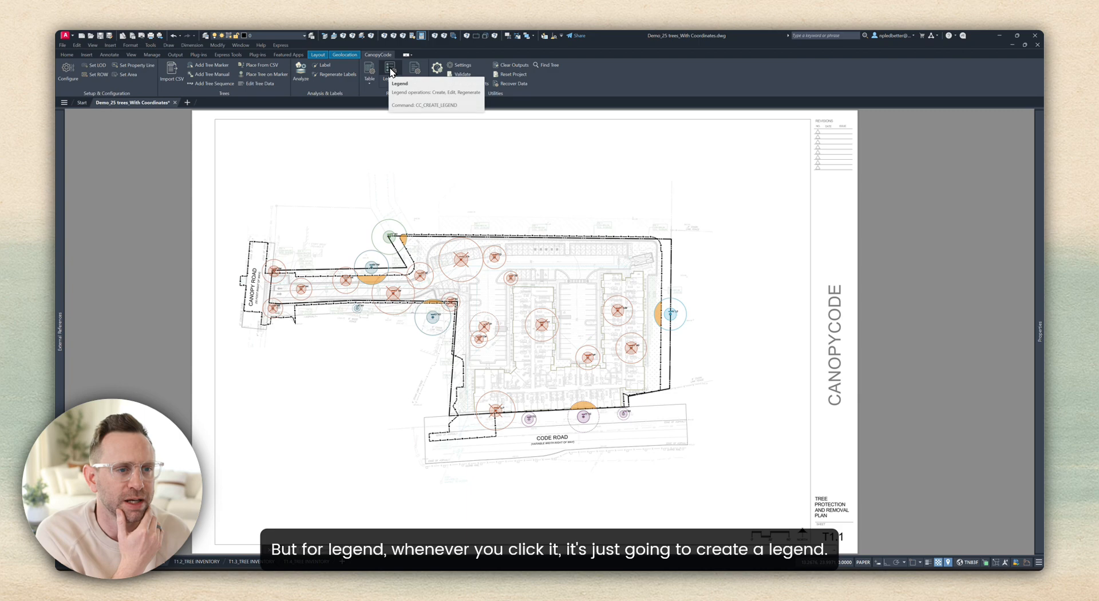
left_click(409, 107)
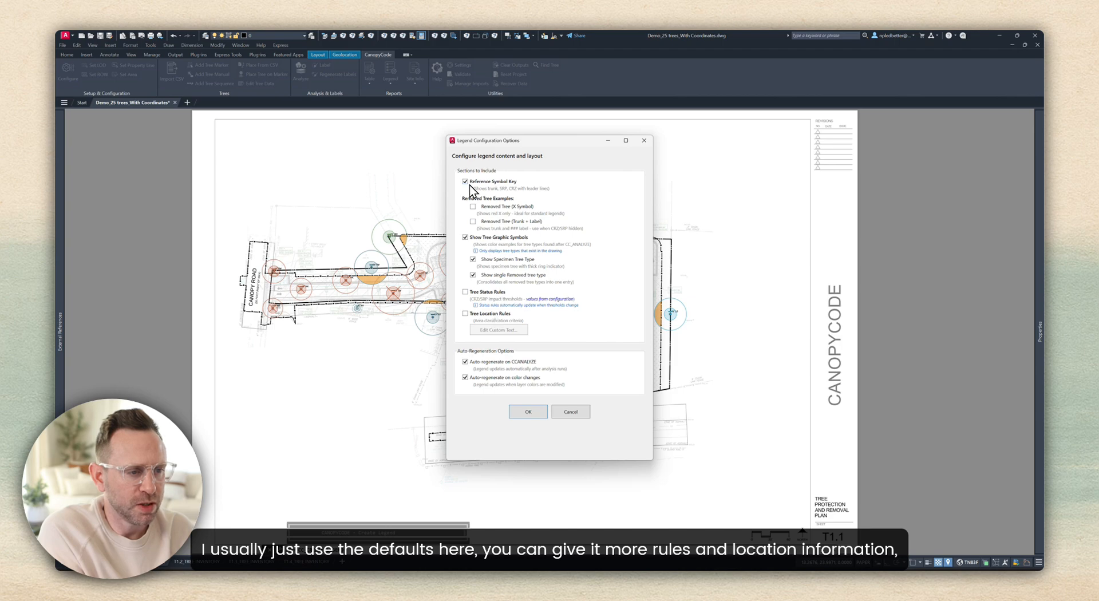
left_click(530, 410)
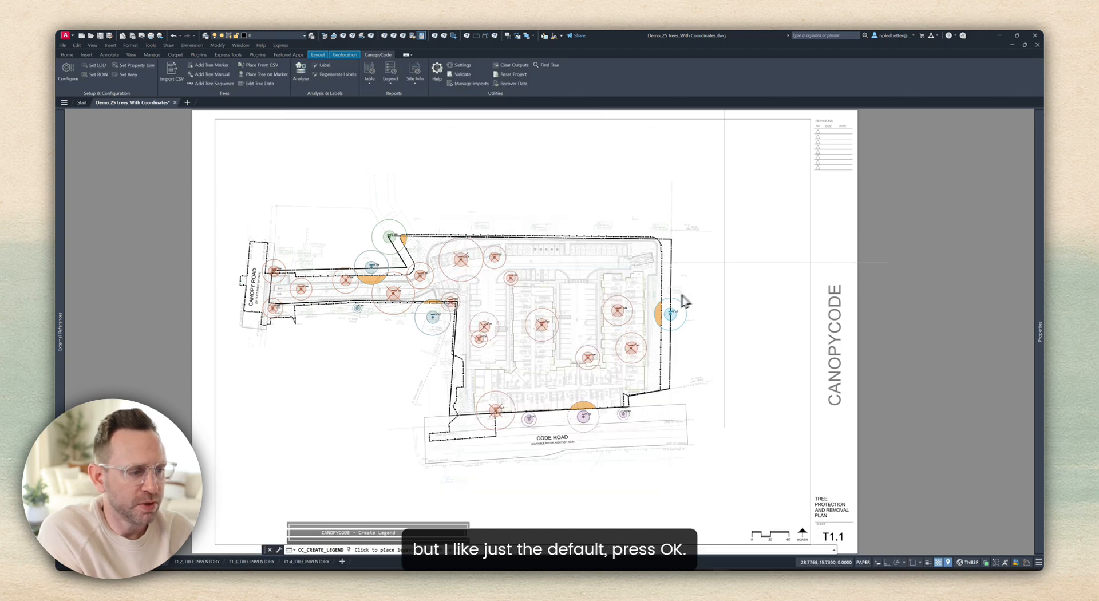
left_click(729, 240)
scroll(736, 292, "up", 5)
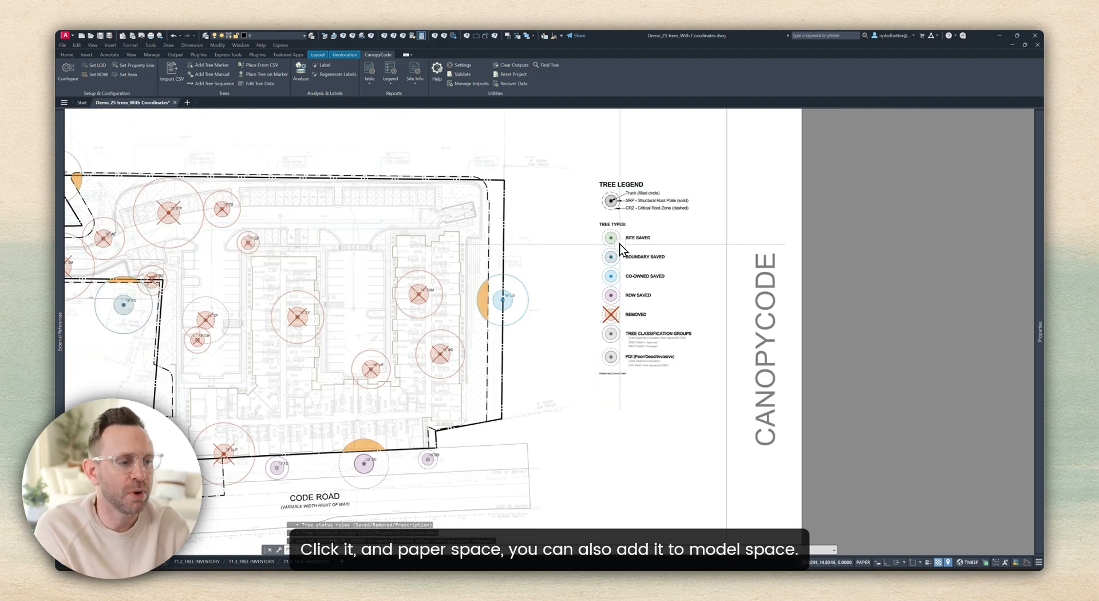
middle_click_drag(621, 247, 558, 245)
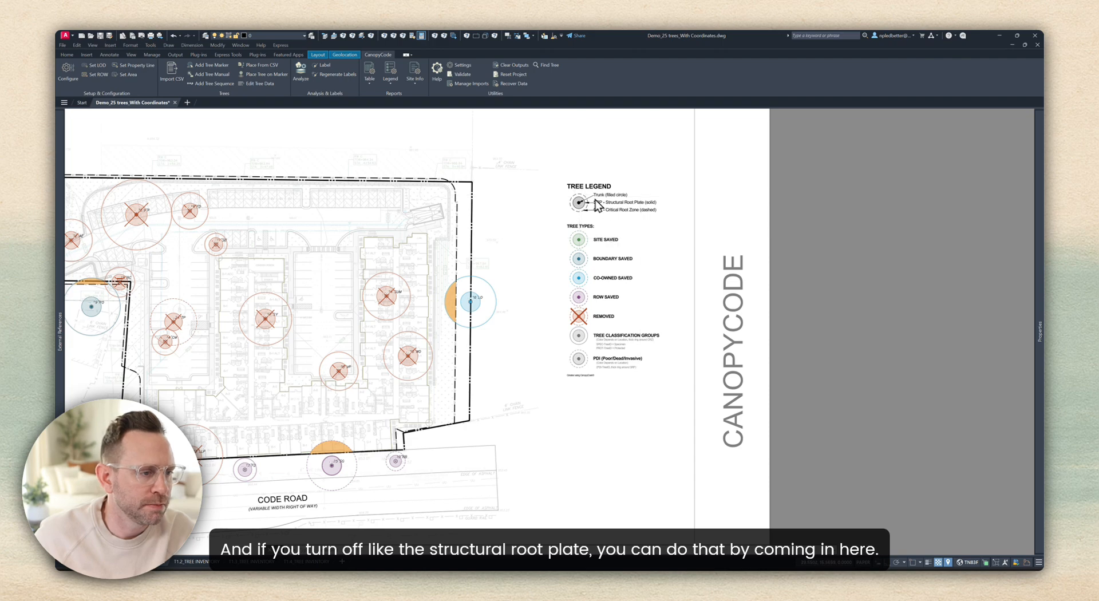
scroll(584, 206, "up", 2)
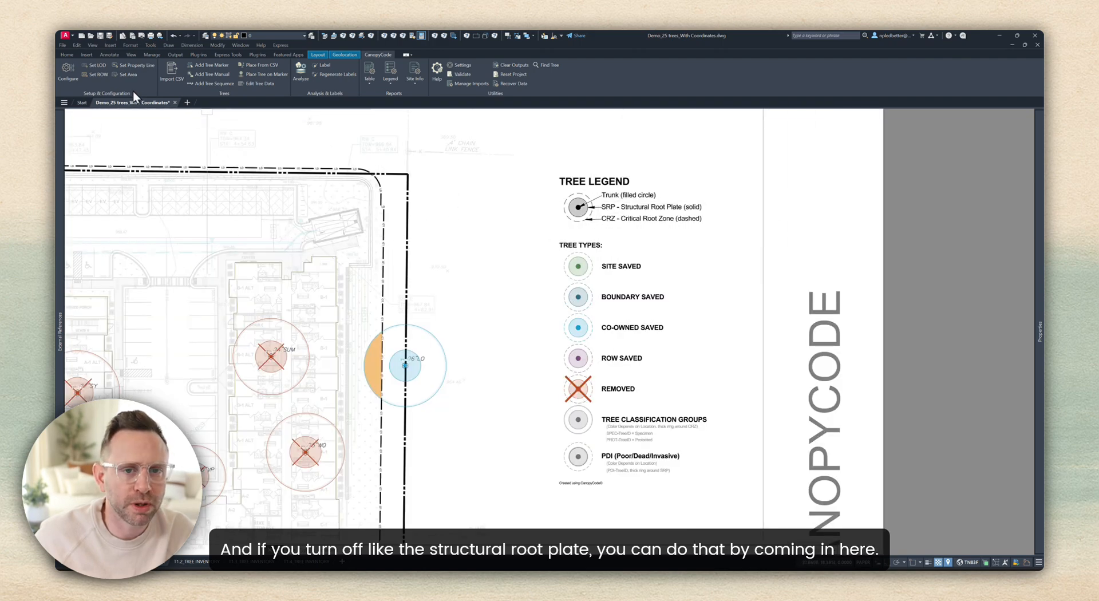
- Disable SRP analysis in the root zone rules, save the configuration and analyze the trees again
left_click(67, 68)
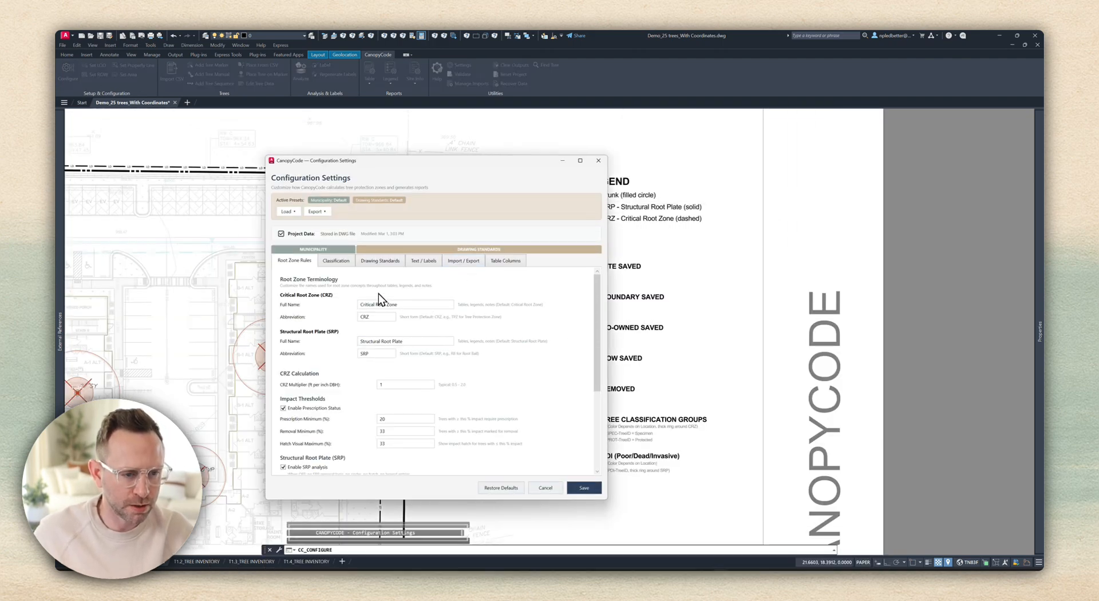
scroll(349, 391, "down", 3)
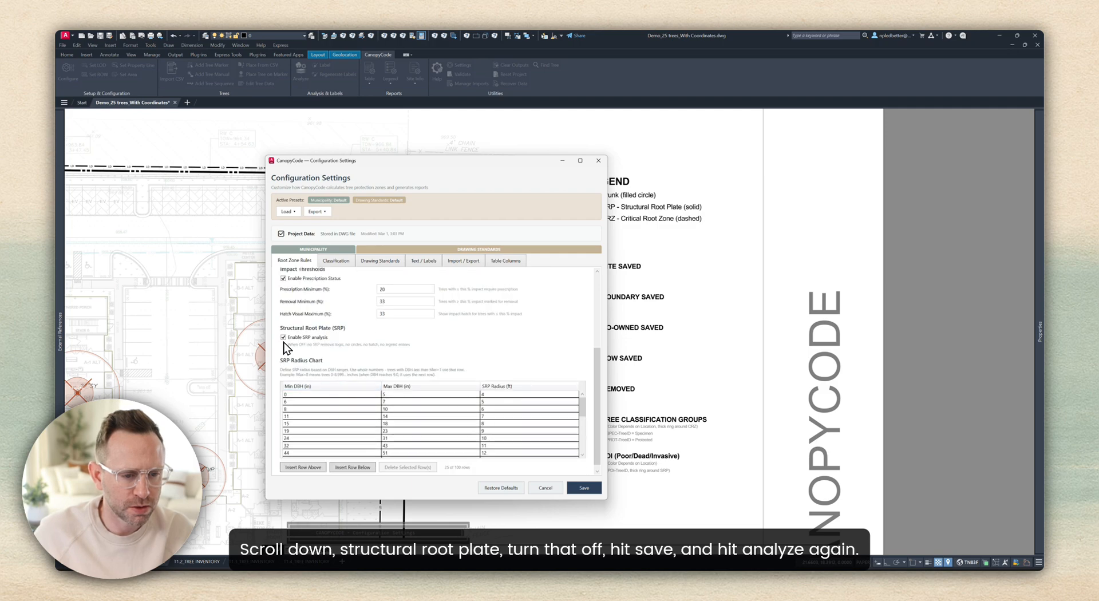
left_click(284, 337)
left_click(580, 489)
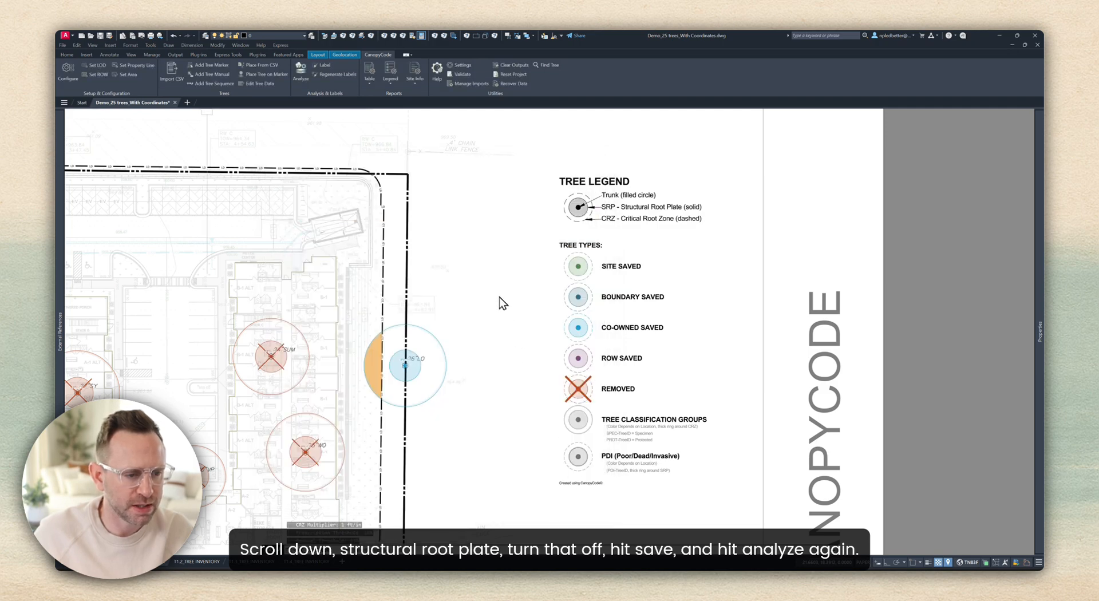
left_click(308, 75)
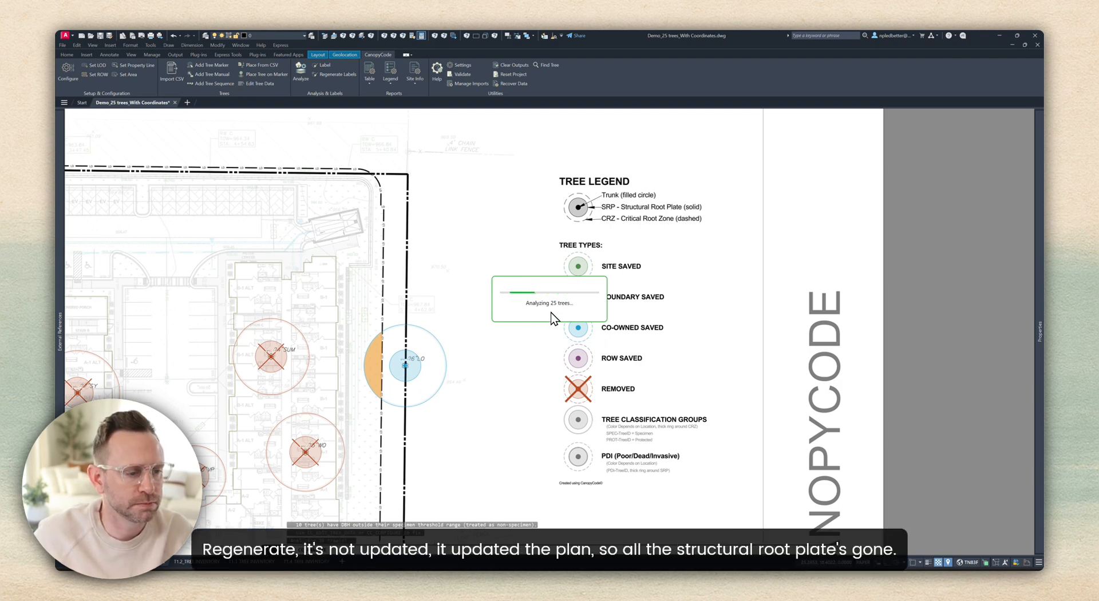
left_click(455, 353)
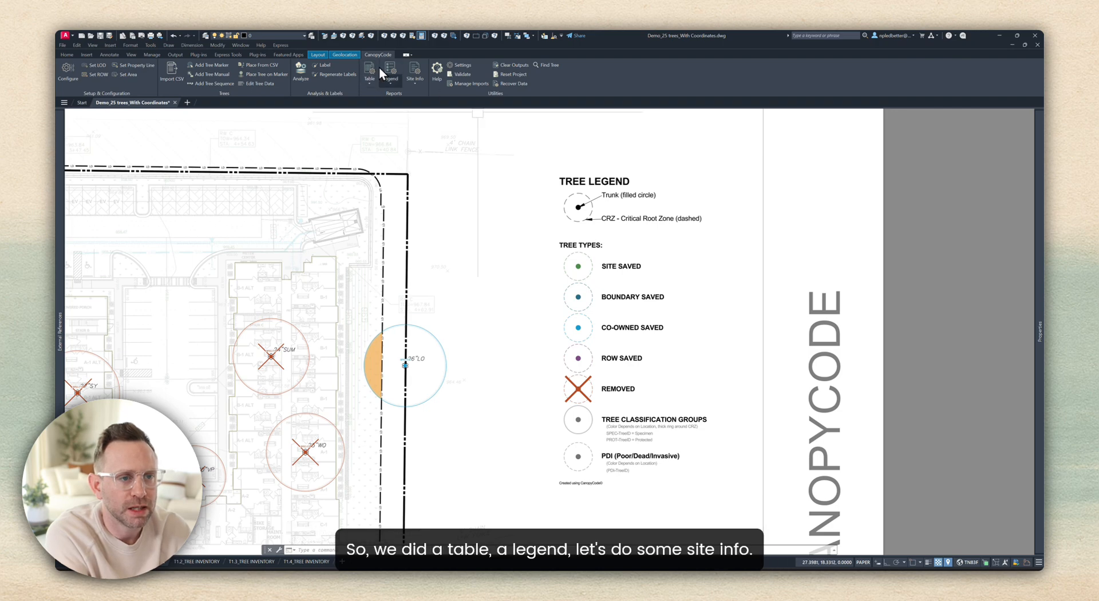
- Create the SITE AREA SUMMARY block with its default Site Area and LOD Area labels and place it above the tree legend
mouse_move(456, 164)
middle_mouse_down()
mouse_move(498, 136)
mouse_move(352, 155)
middle_mouse_up()
middle_click_drag(354, 202, 349, 233)
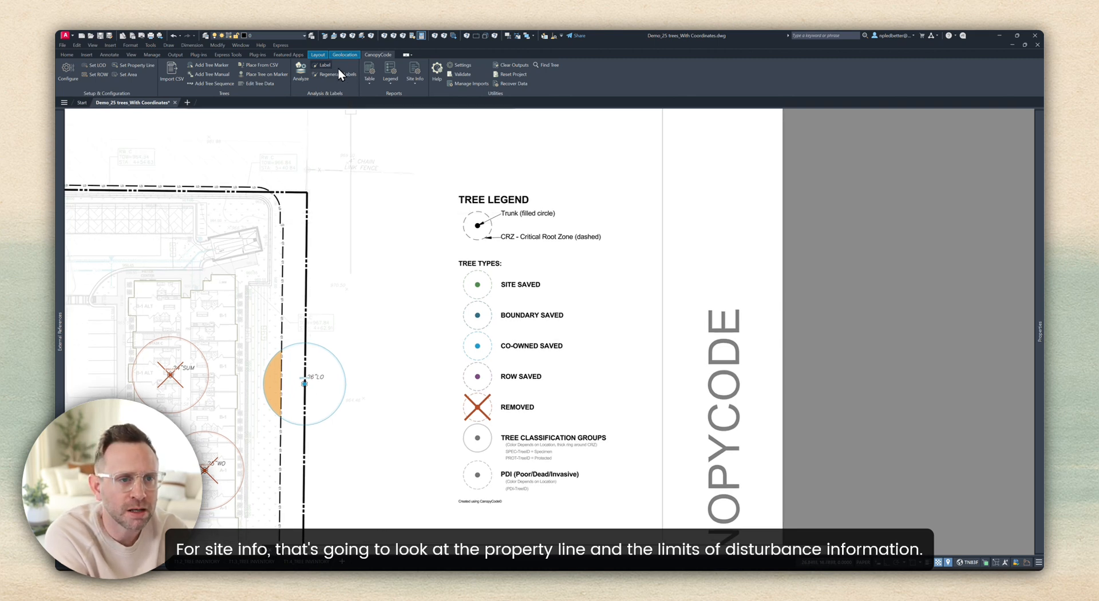
left_click(414, 71)
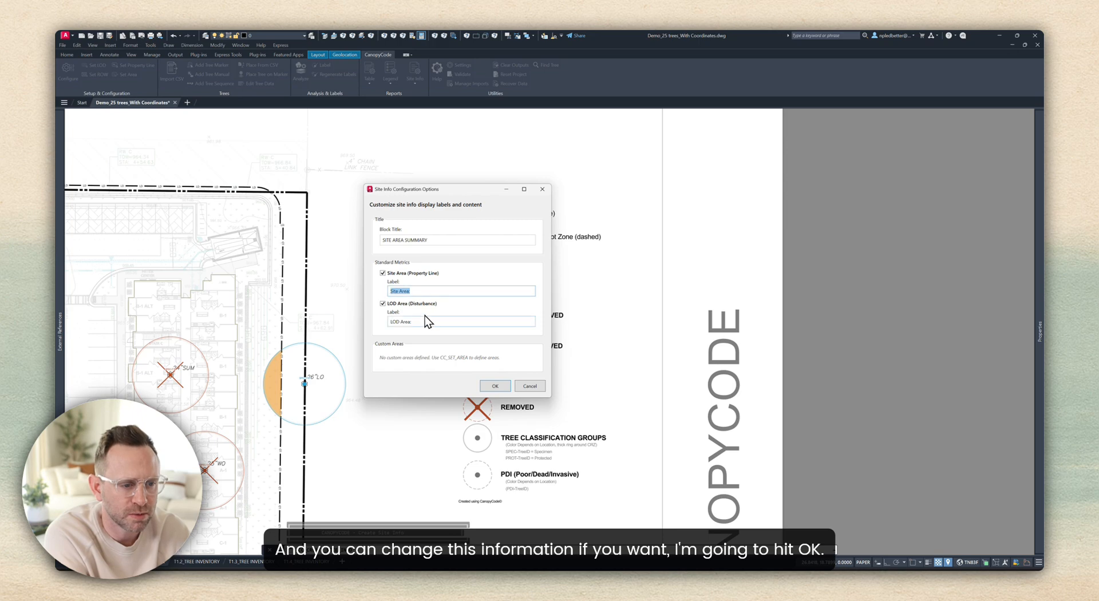
left_click(497, 382)
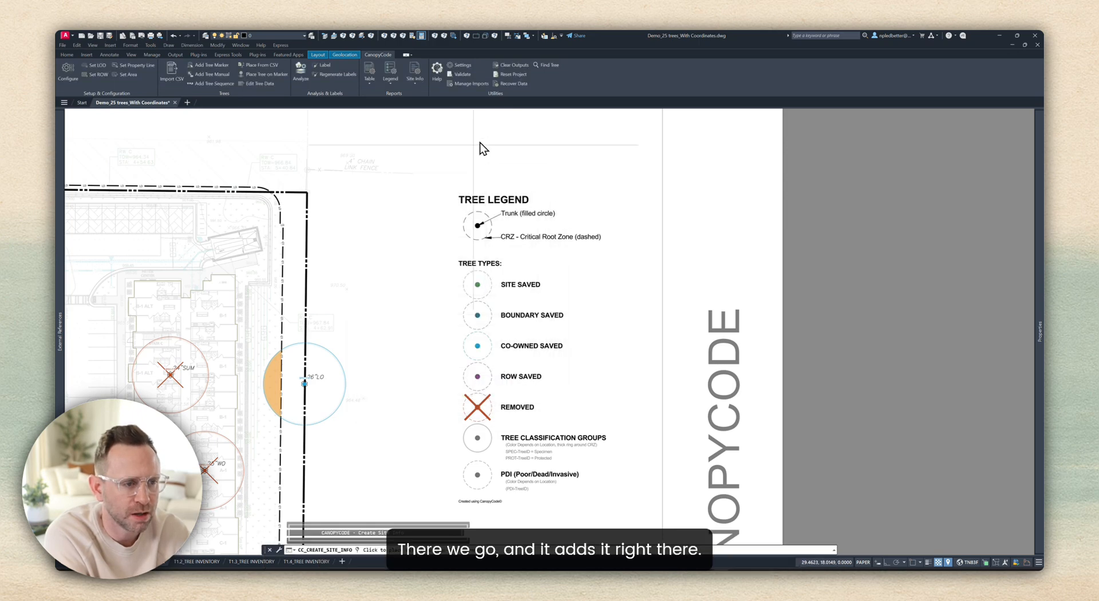
left_click(457, 145)
scroll(458, 149, "up", 4)
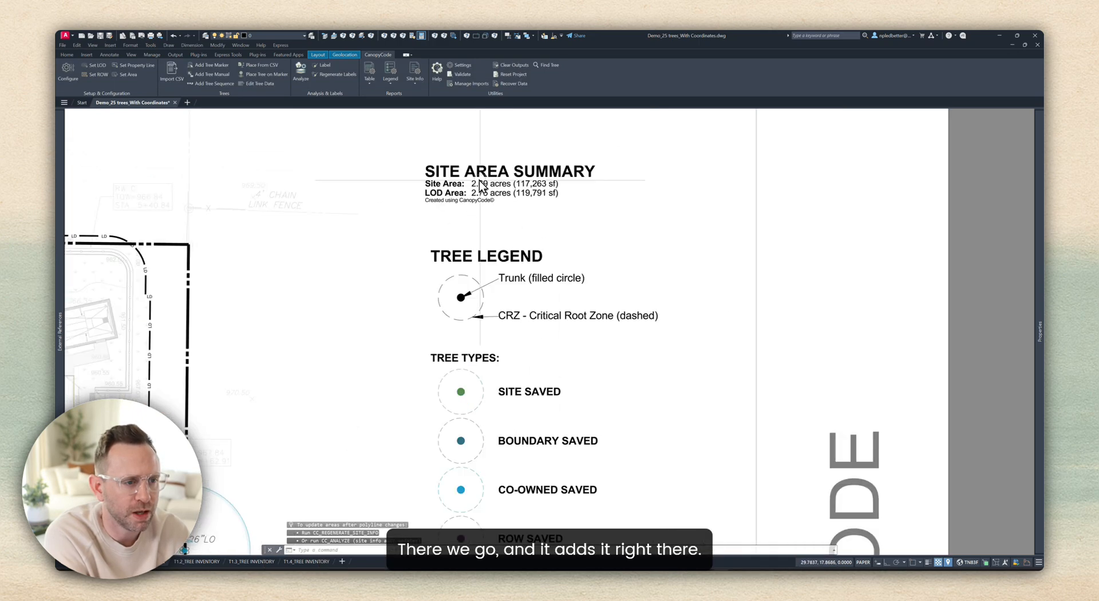
scroll(458, 200, "down", 4)
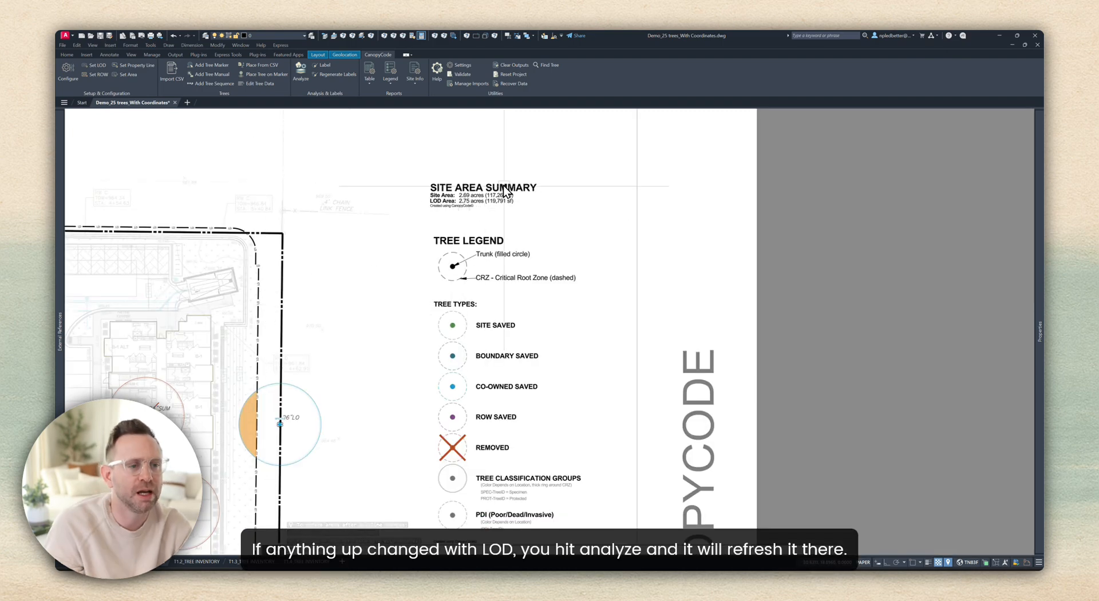
- Activate the sheet T1.1 viewport and draw a rectangle across the site's upper property line as a sample easement
mouse_move(202, 323)
middle_mouse_down()
mouse_move(432, 250)
mouse_move(405, 253)
middle_mouse_up()
scroll(418, 252, "down", 2)
double_click(340, 247)
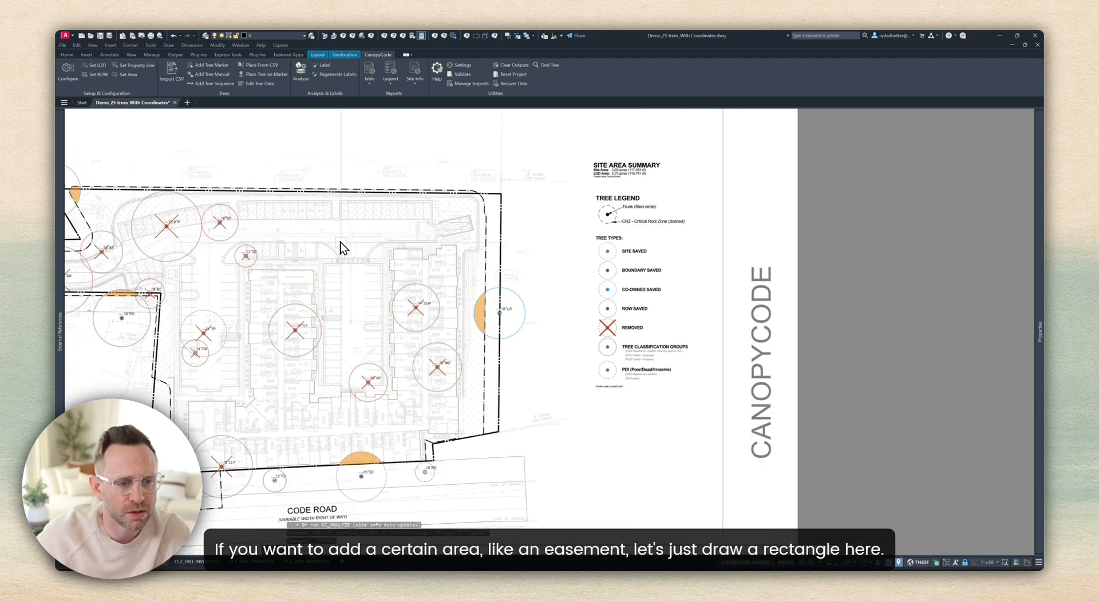
type("rec RECTANG")
key("Return")
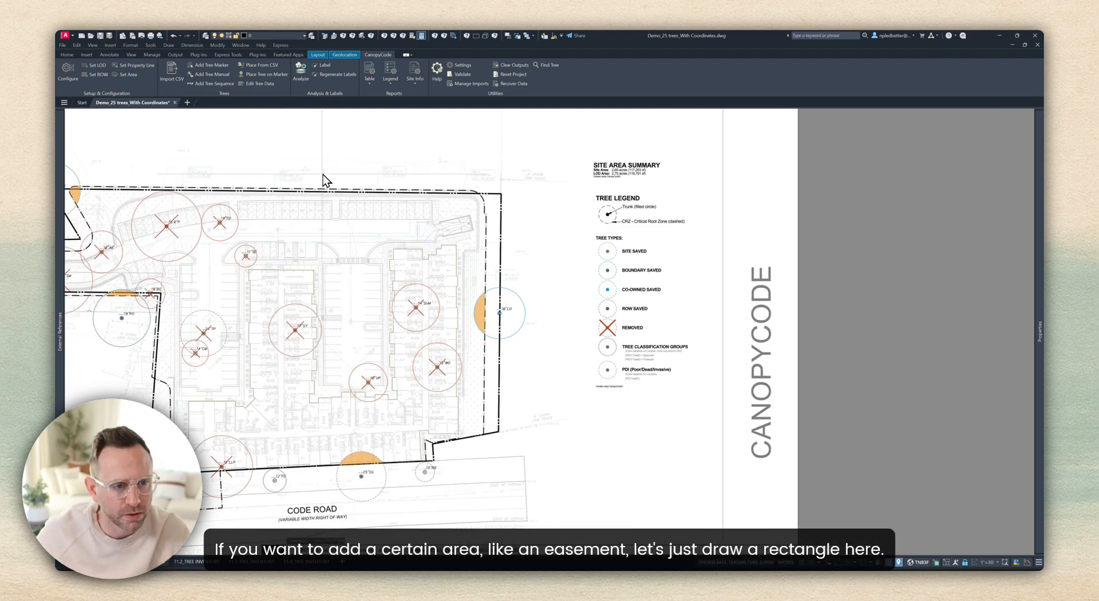
left_click(320, 173)
key("Escape")
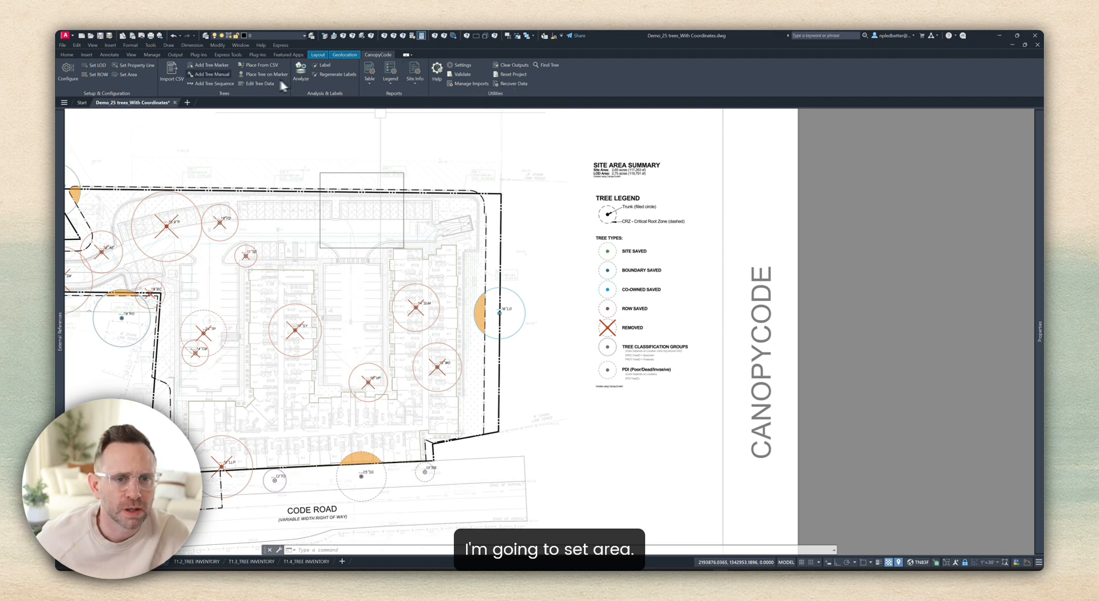
- Define a custom area named Easement from the rectangle drawn across the site's upper property line
left_click(128, 75)
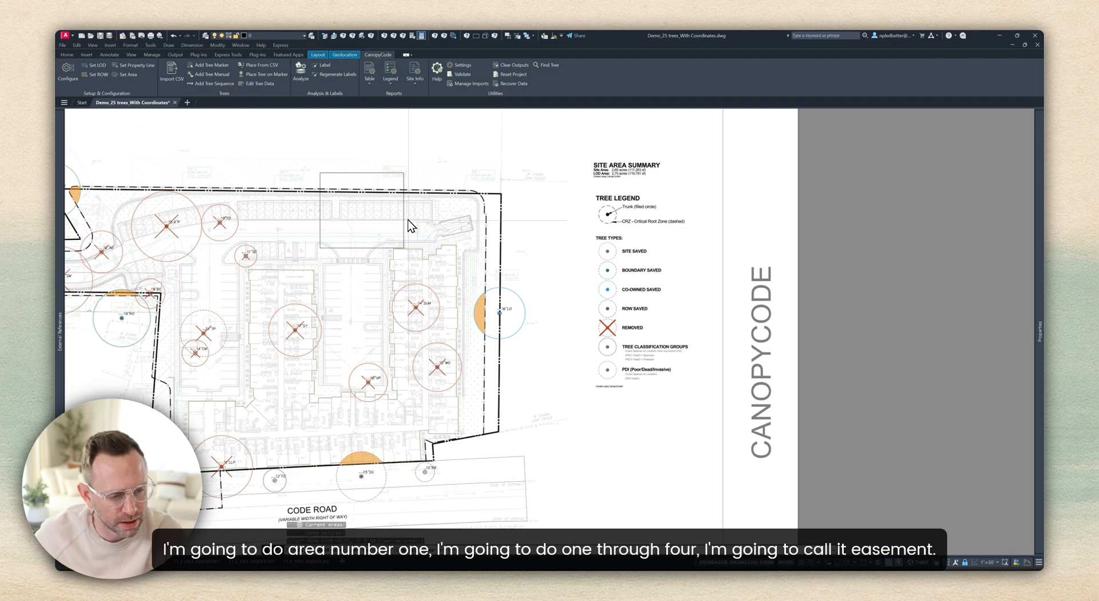
type("E")
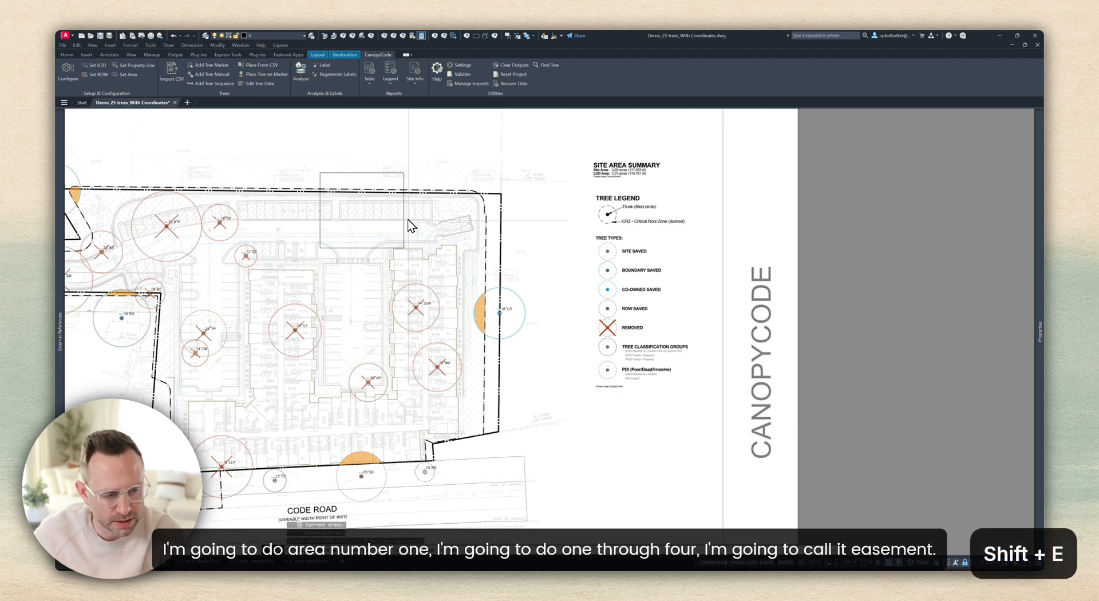
key("Return")
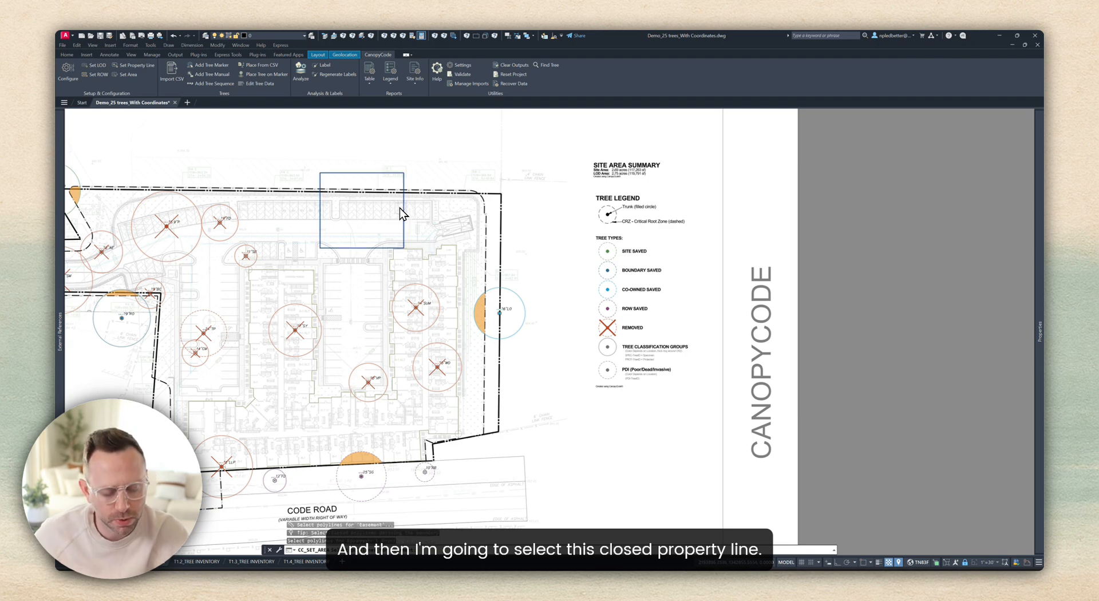
left_click(402, 215)
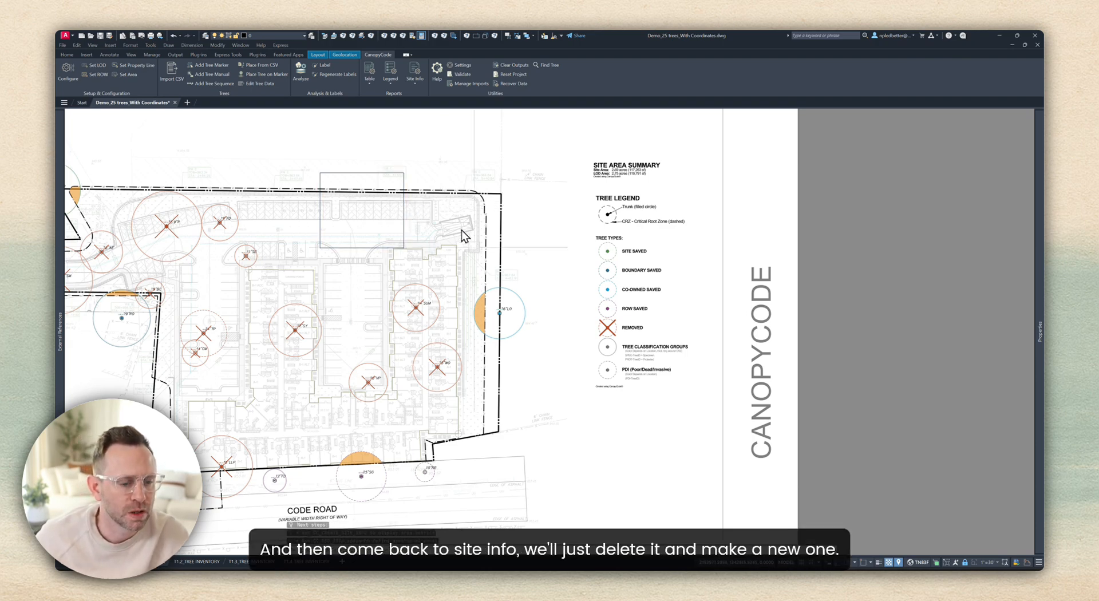
- Return to paper space and delete the existing SITE AREA SUMMARY block above the tree legend
double_click(713, 176)
middle_click_drag(674, 168, 538, 204)
scroll(485, 201, "up", 2)
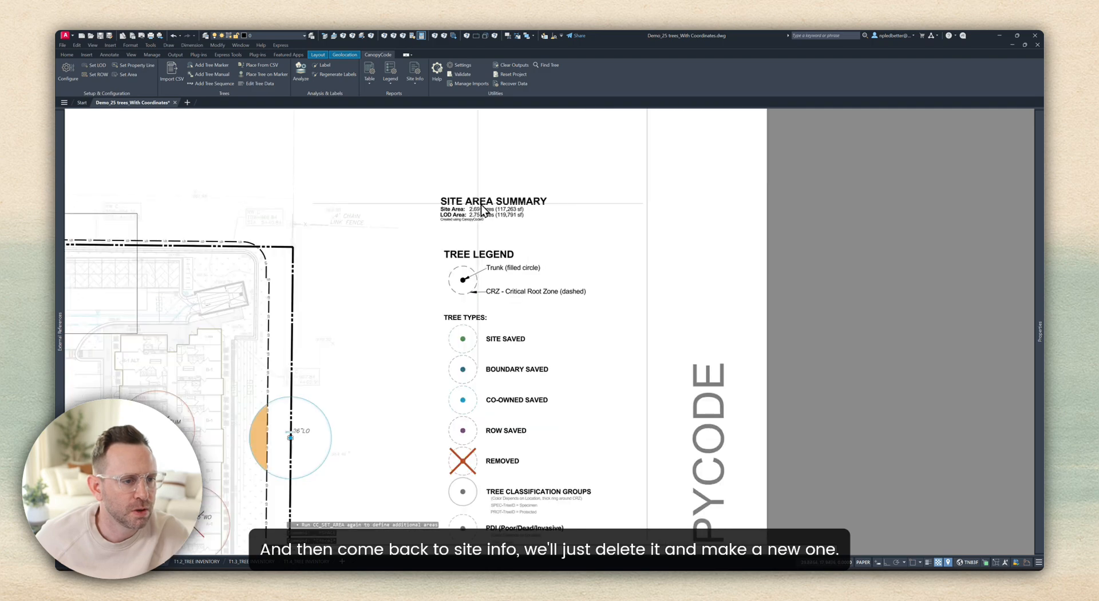
key("Delete")
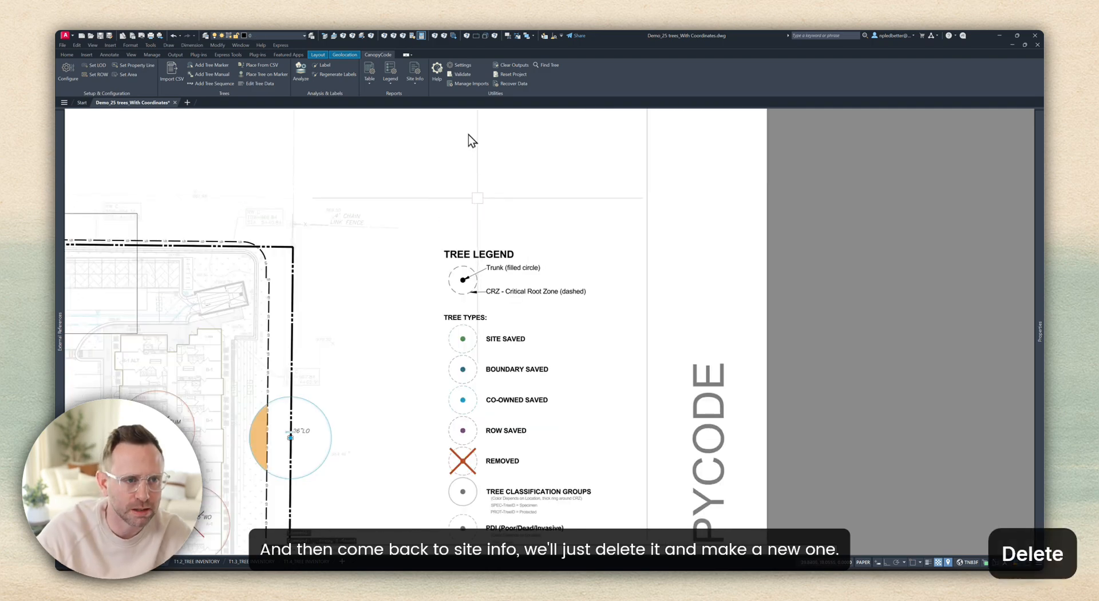
- Create a new SITE AREA SUMMARY block including Site Area, LOD Area and the custom Easement area, and place it above the tree legend
left_click(413, 72)
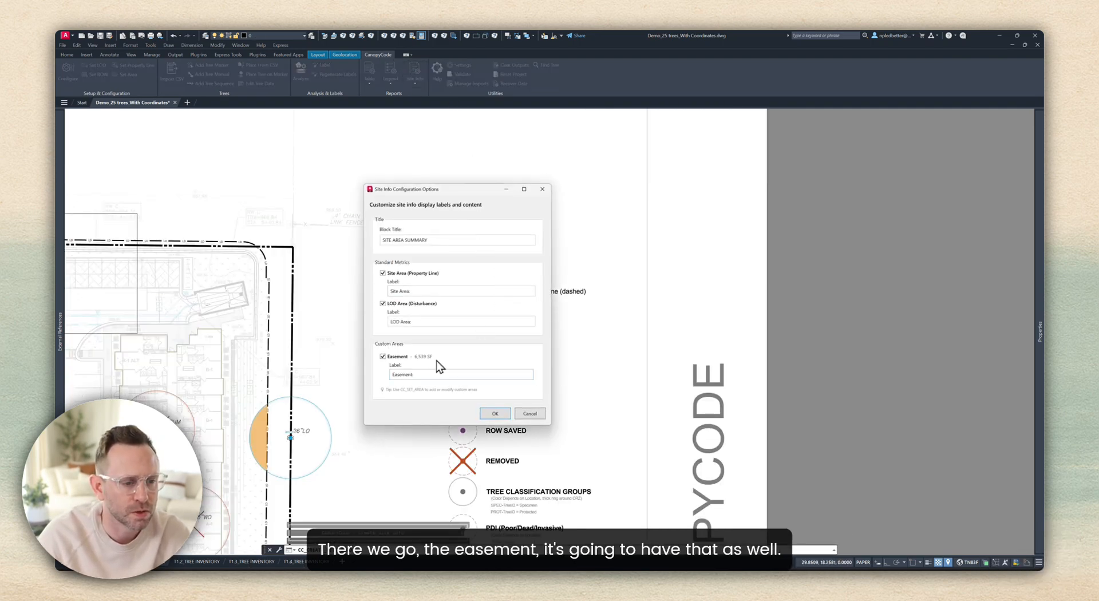
left_click(494, 413)
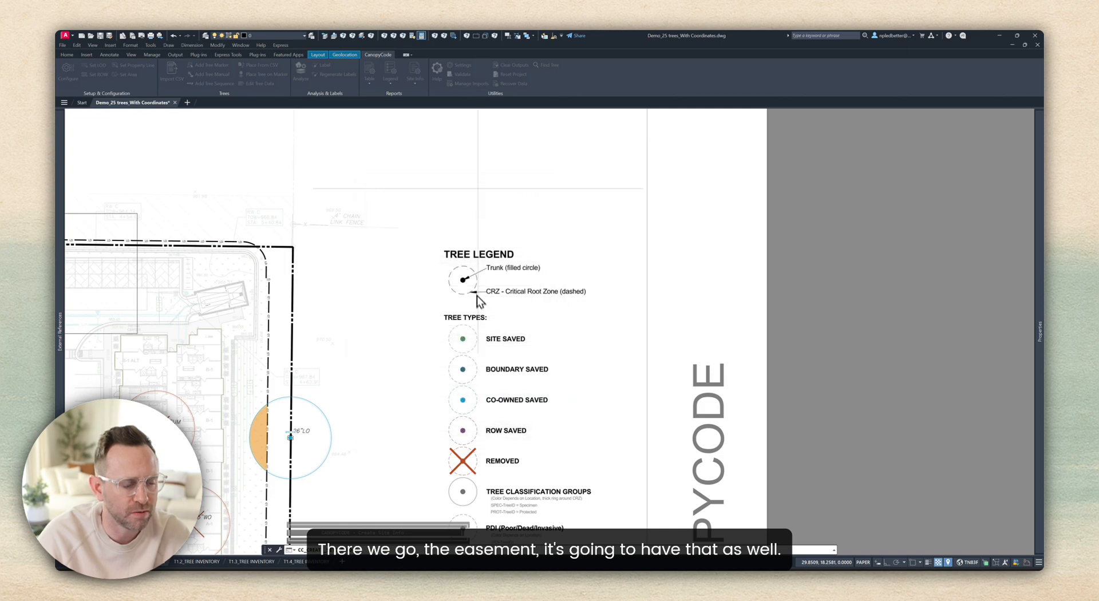
left_click(442, 216)
scroll(480, 226, "up", 2)
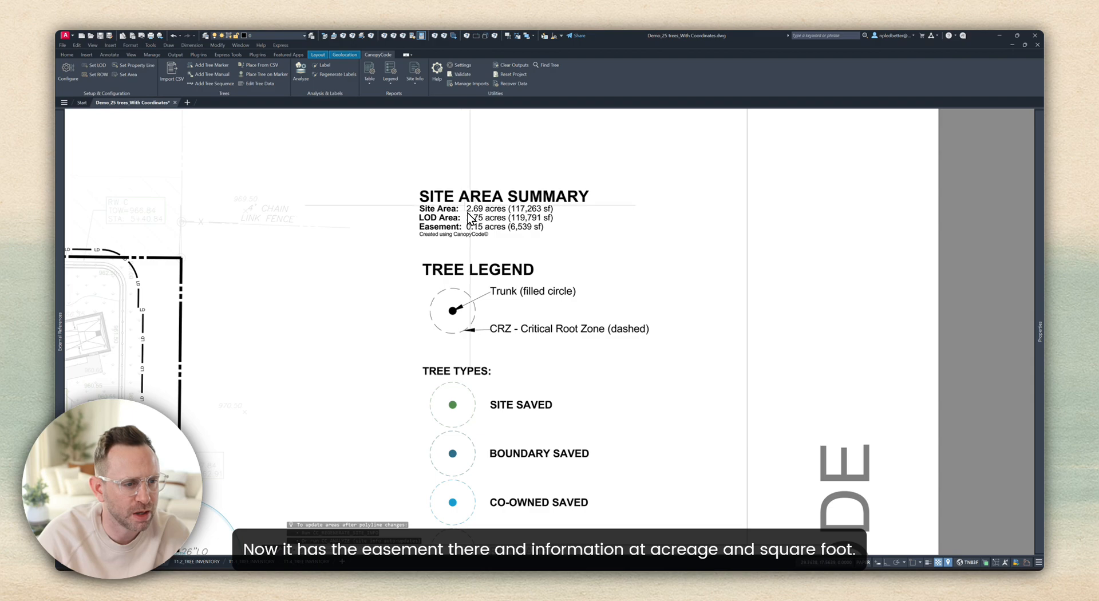
scroll(525, 256, "down", 4)
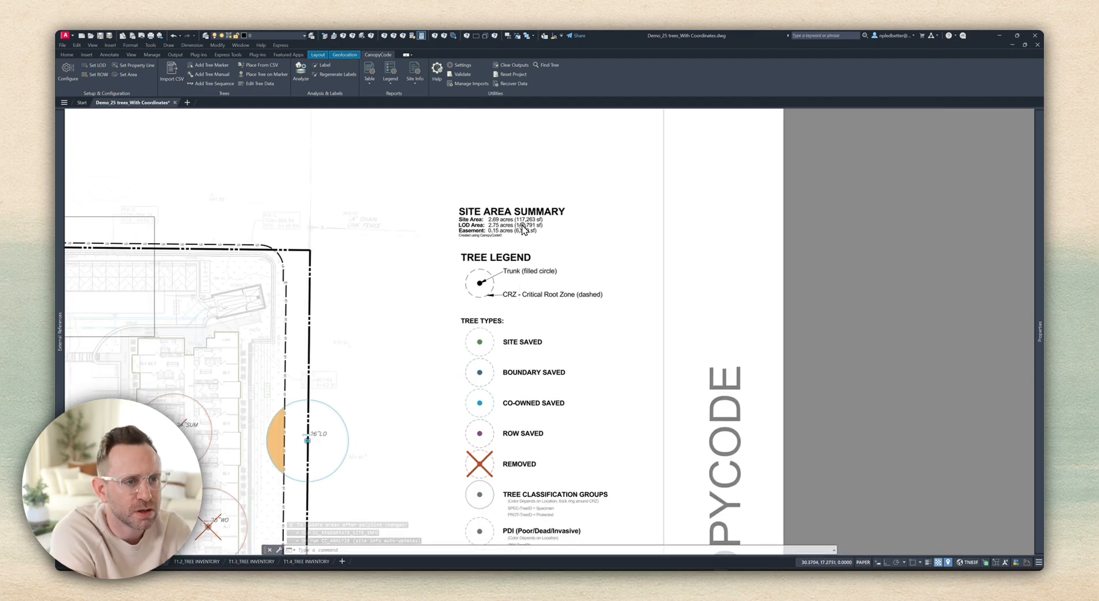
middle_click_drag(504, 205, 564, 201)
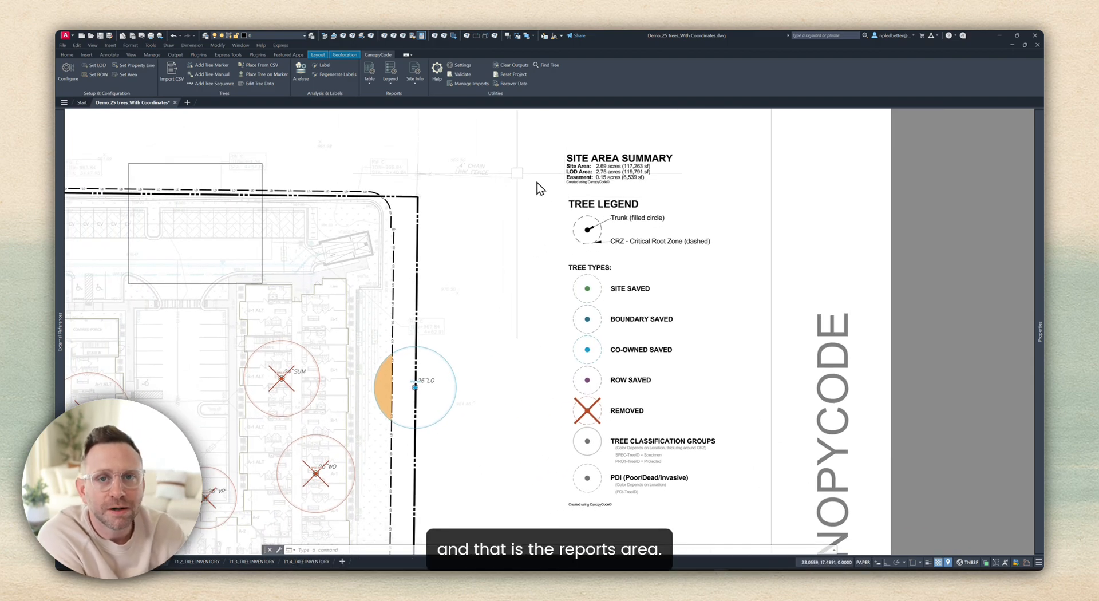